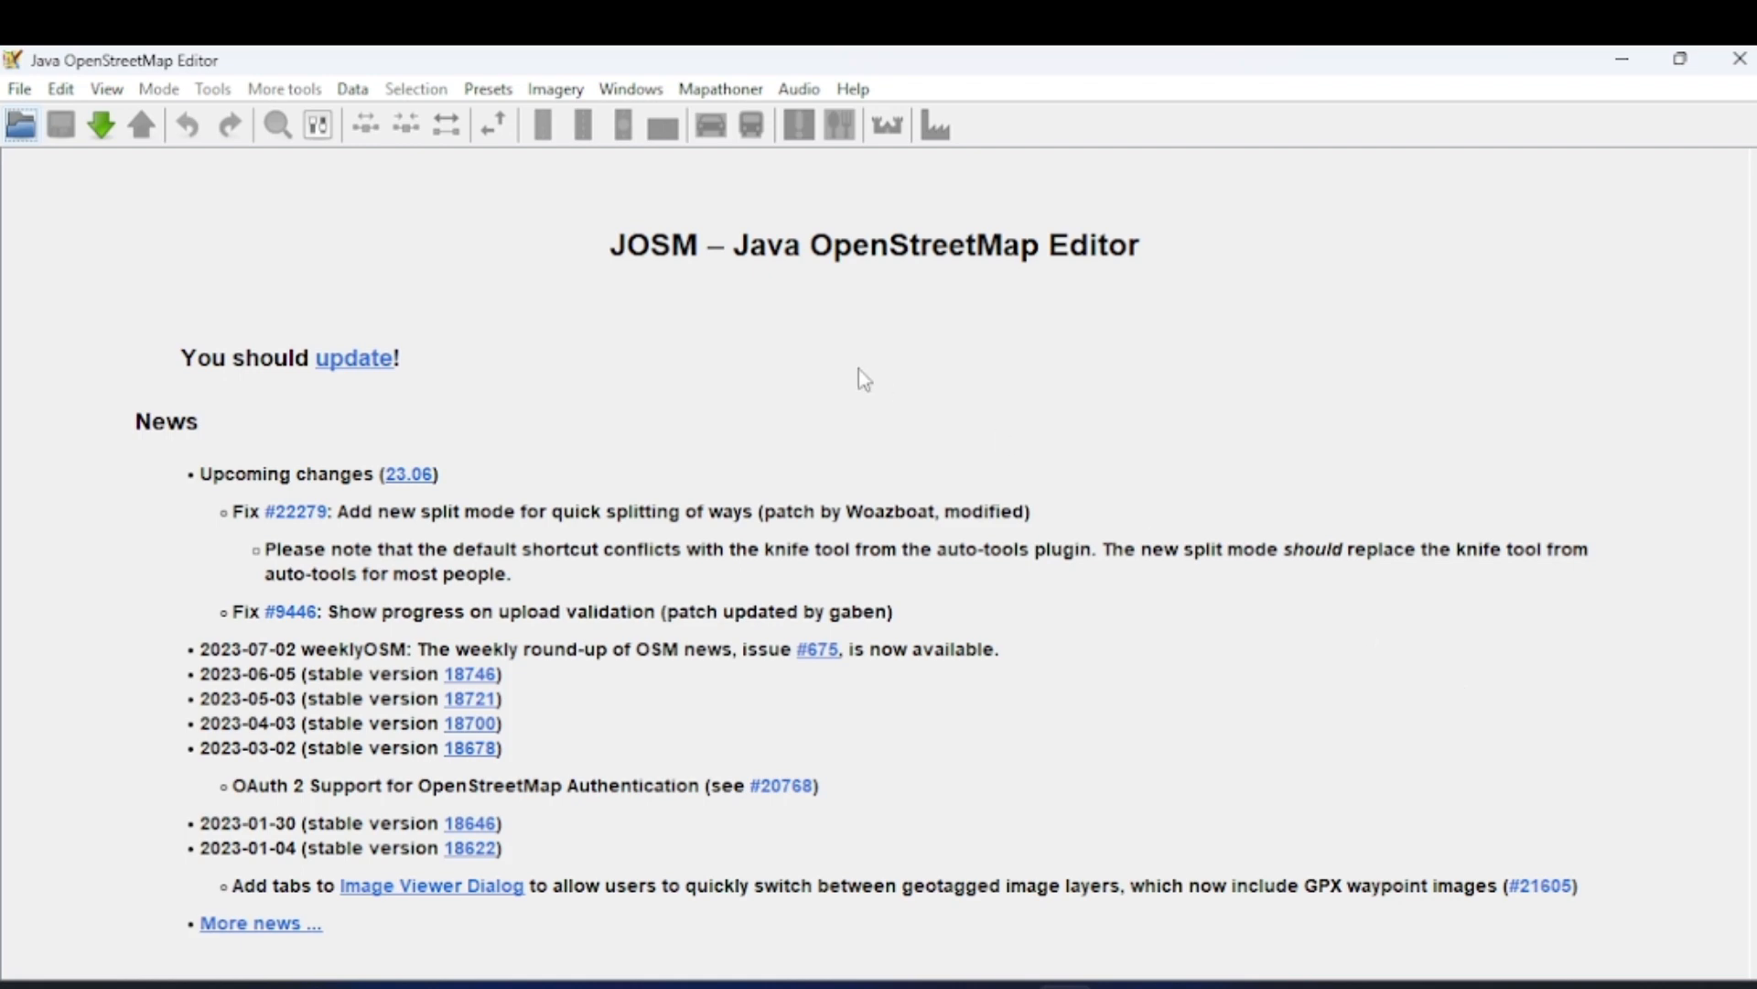
- Download the OpenStreetMap data for the marked area between Upanga and Kariakoo in Dar es Salaam
click(104, 138)
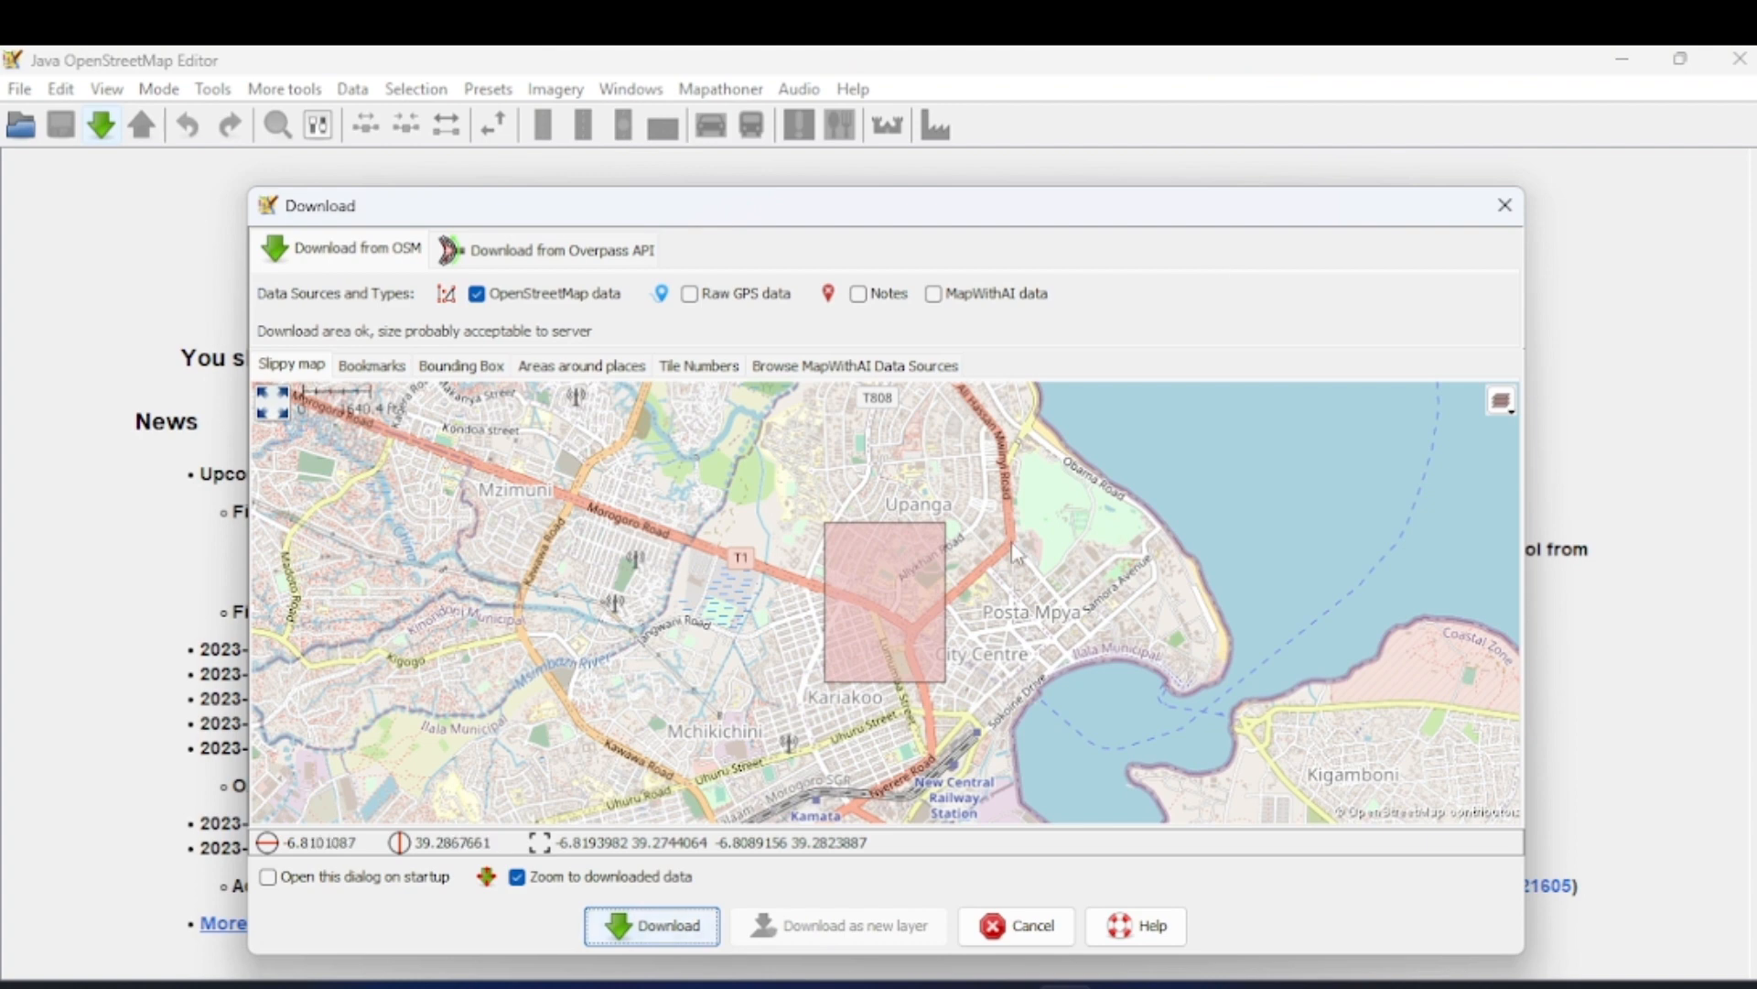
click(648, 930)
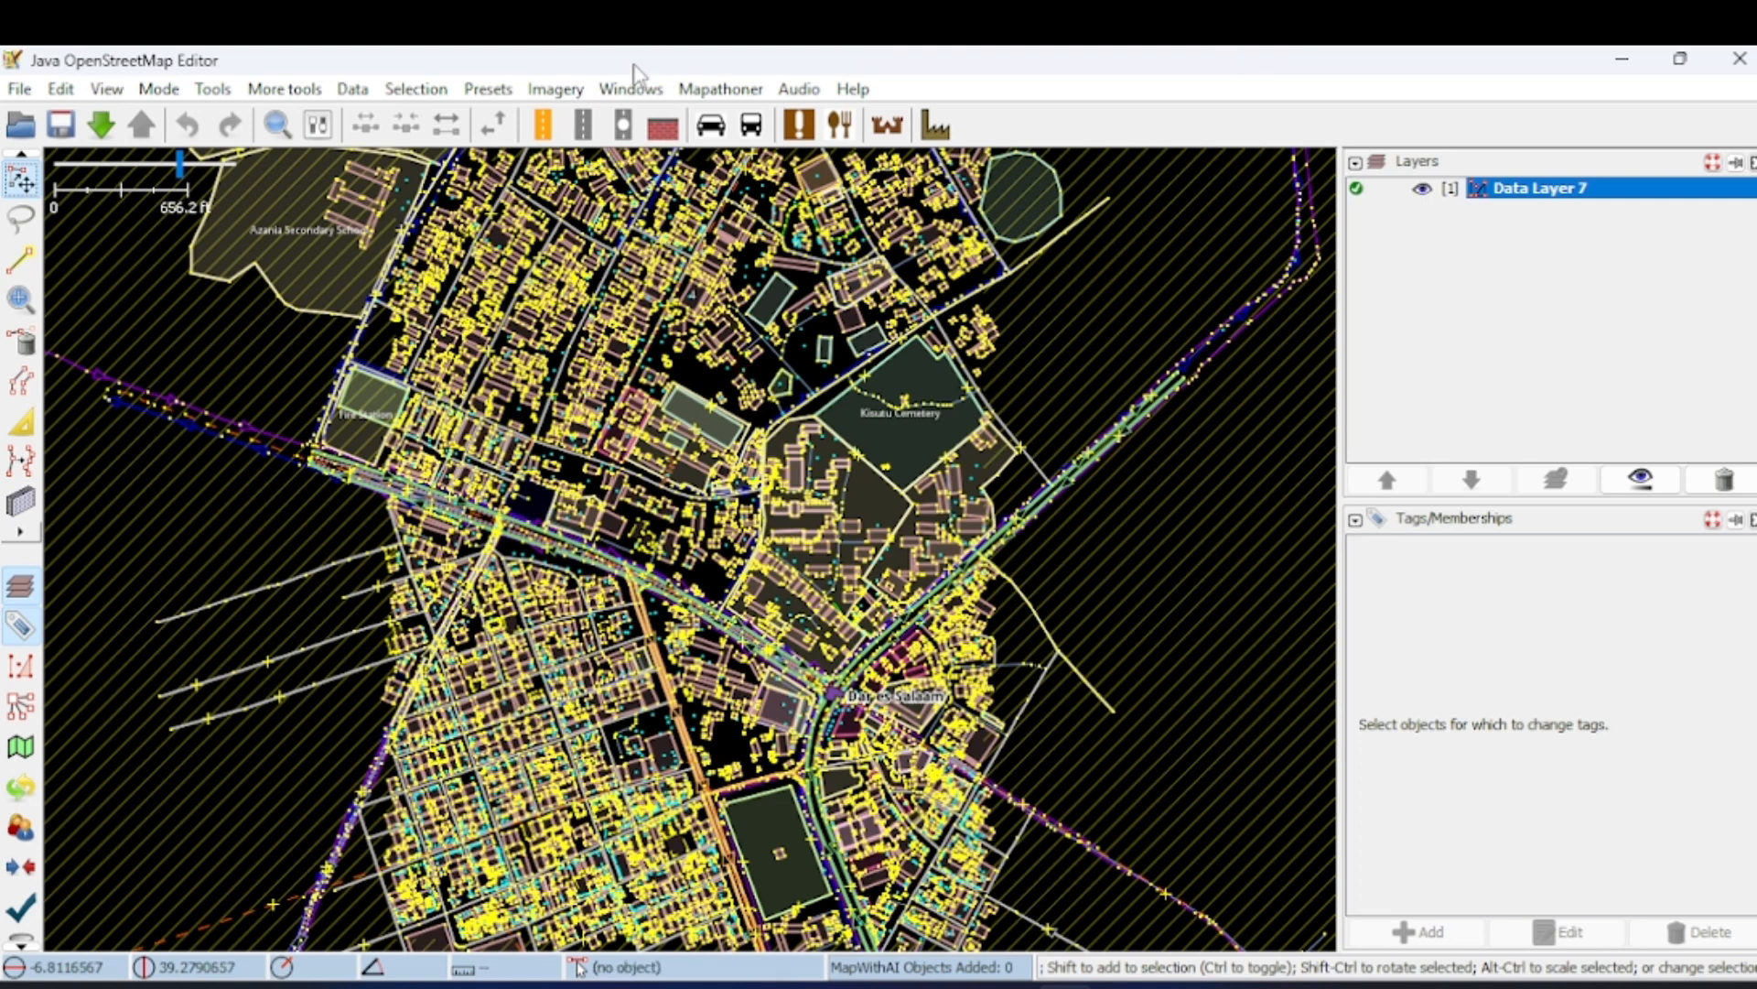
- Show the Filter window and add a filter with the search string "building = *"
click(634, 91)
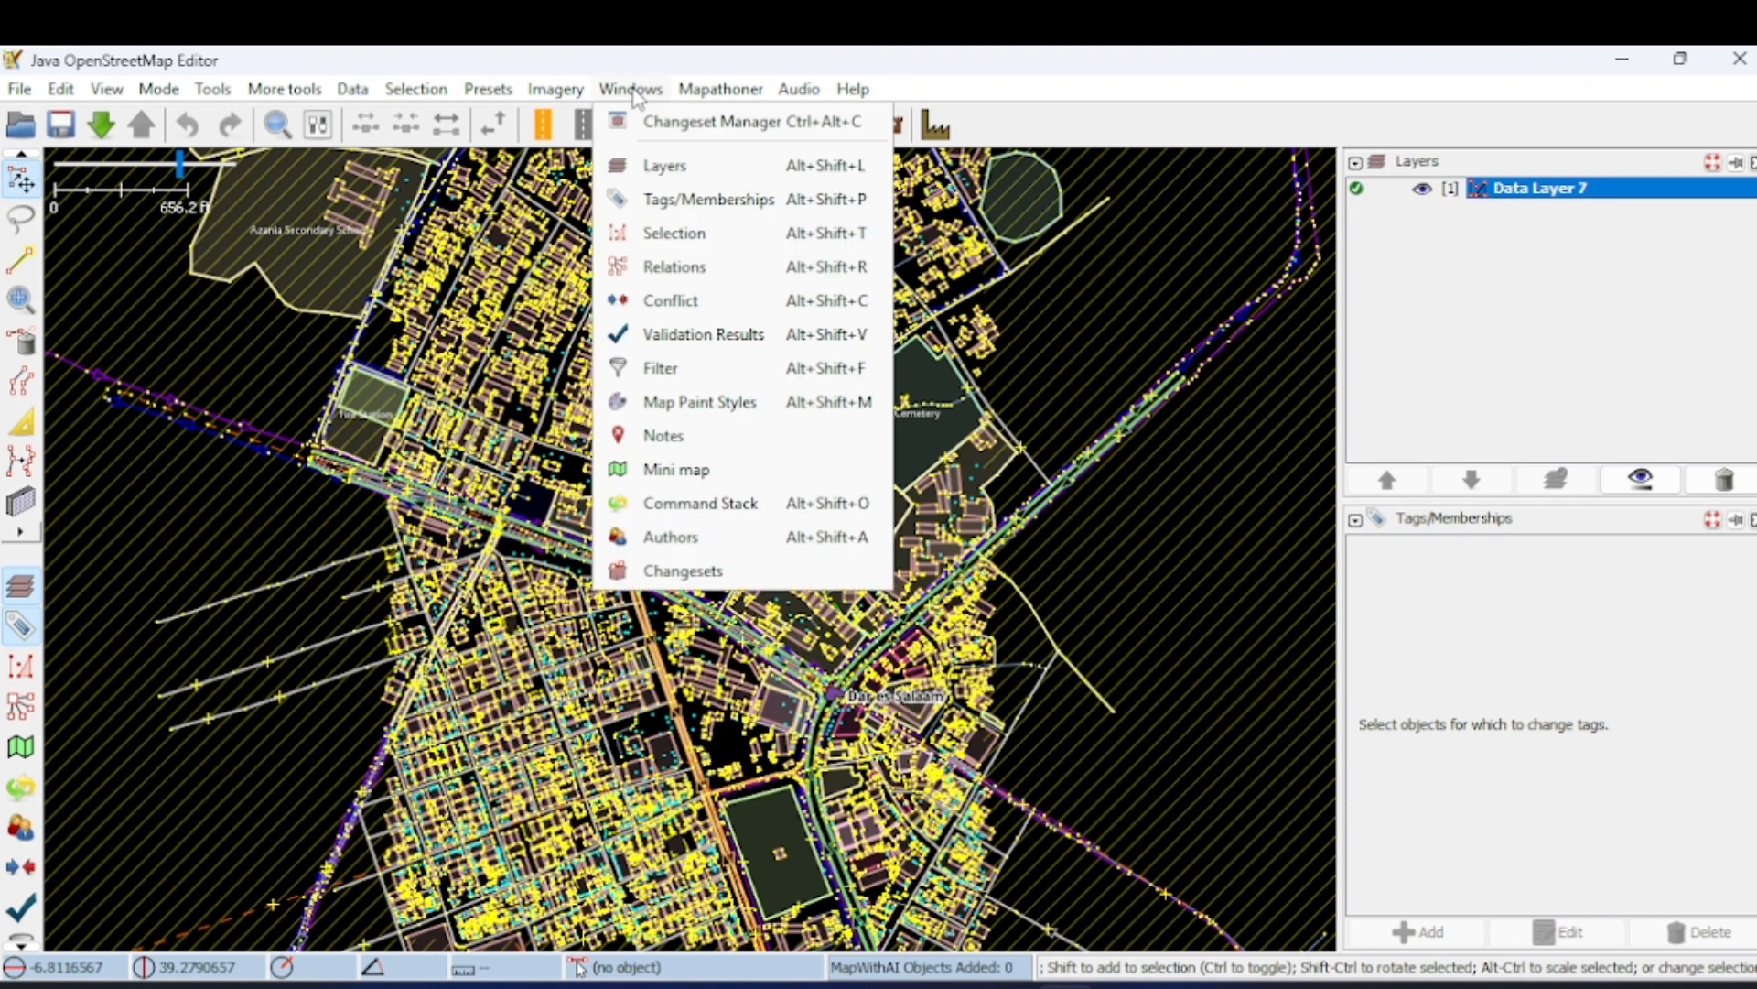
click(656, 370)
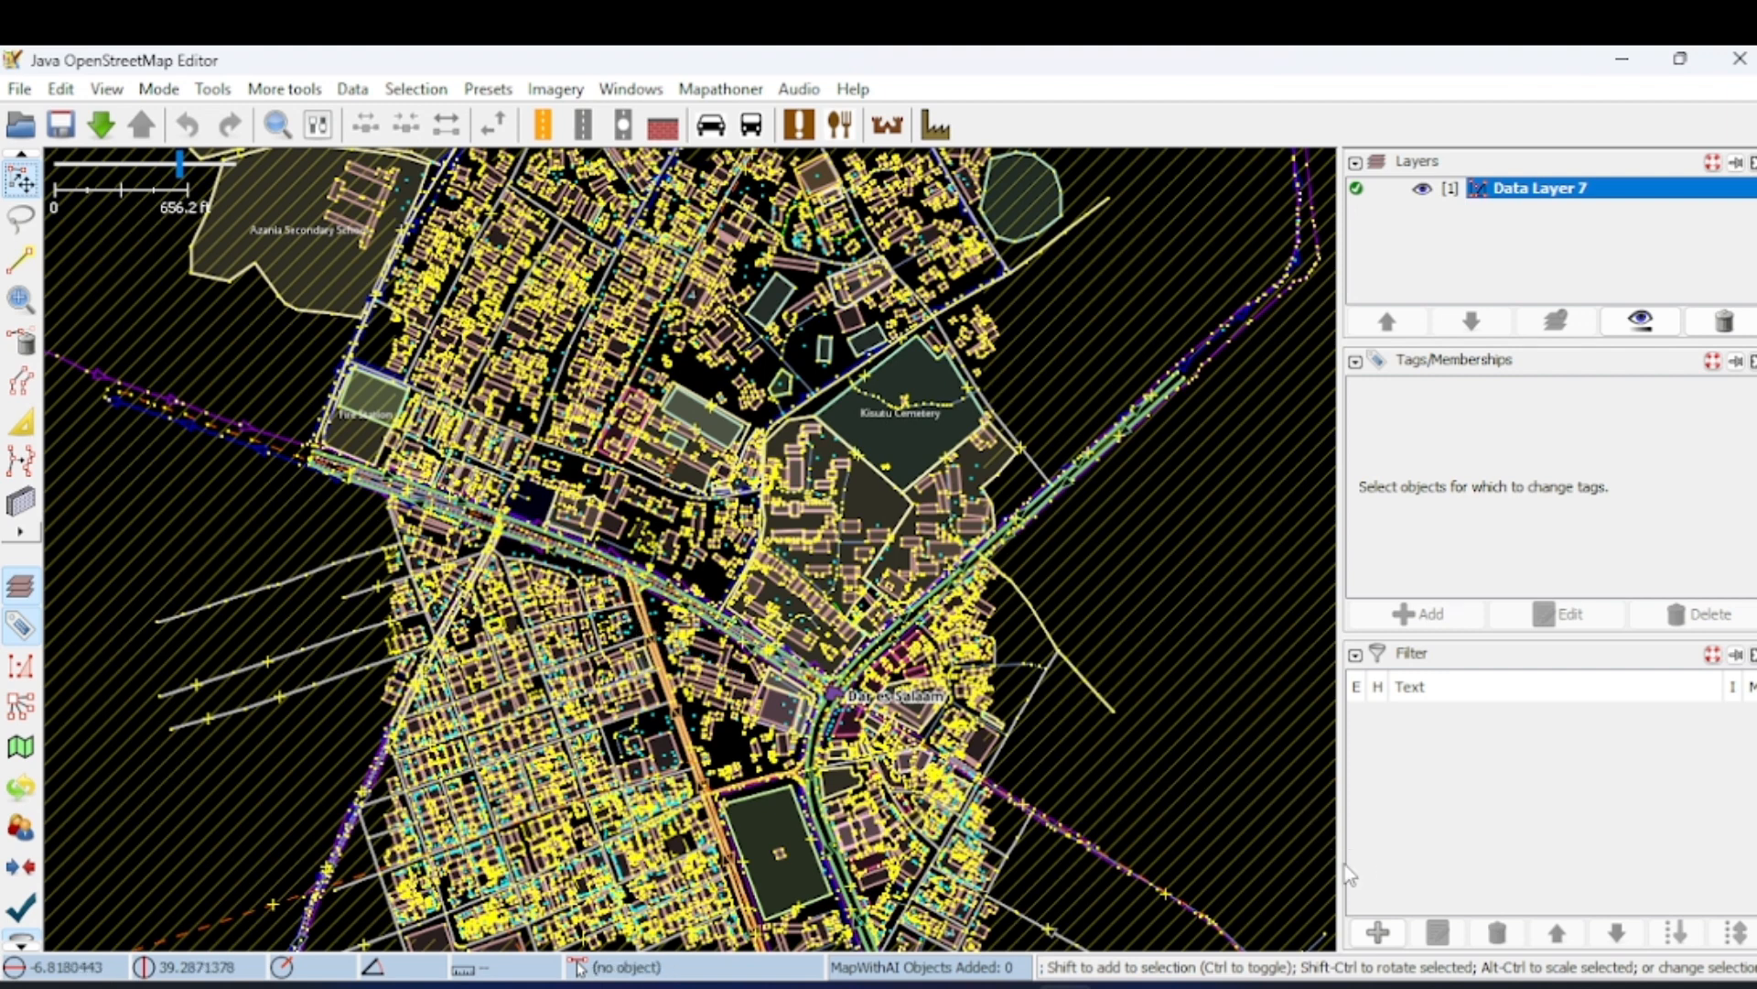
click(1377, 934)
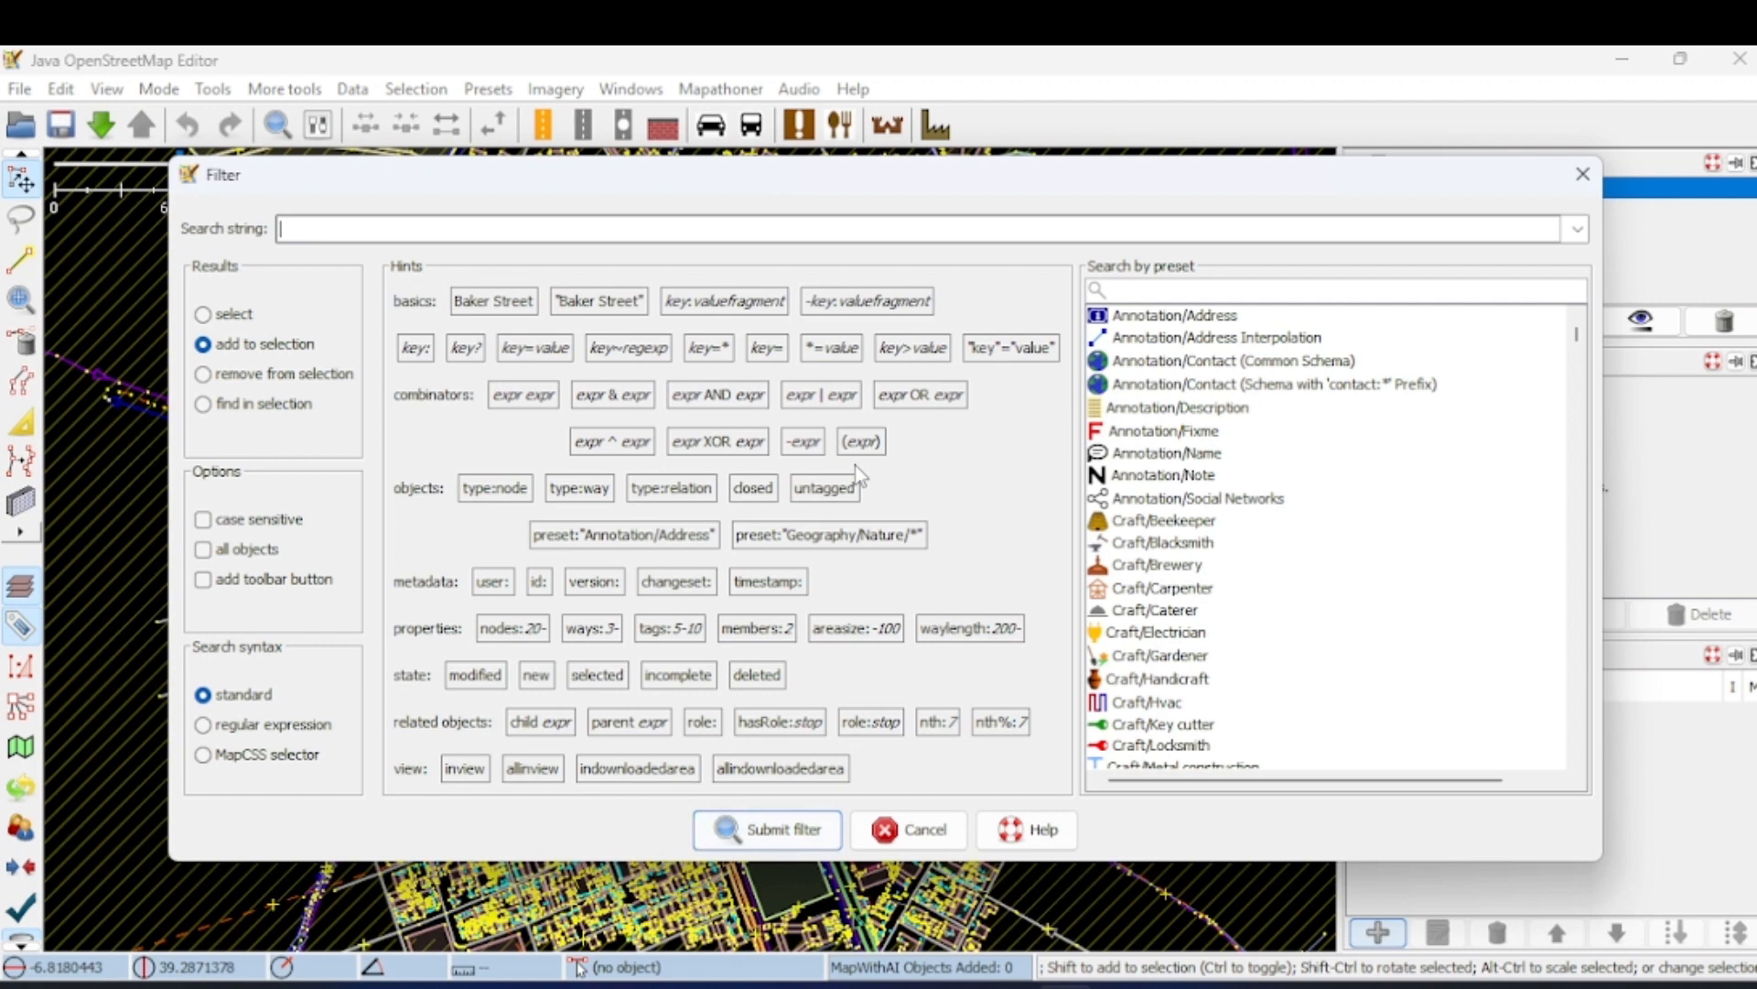
text(build)
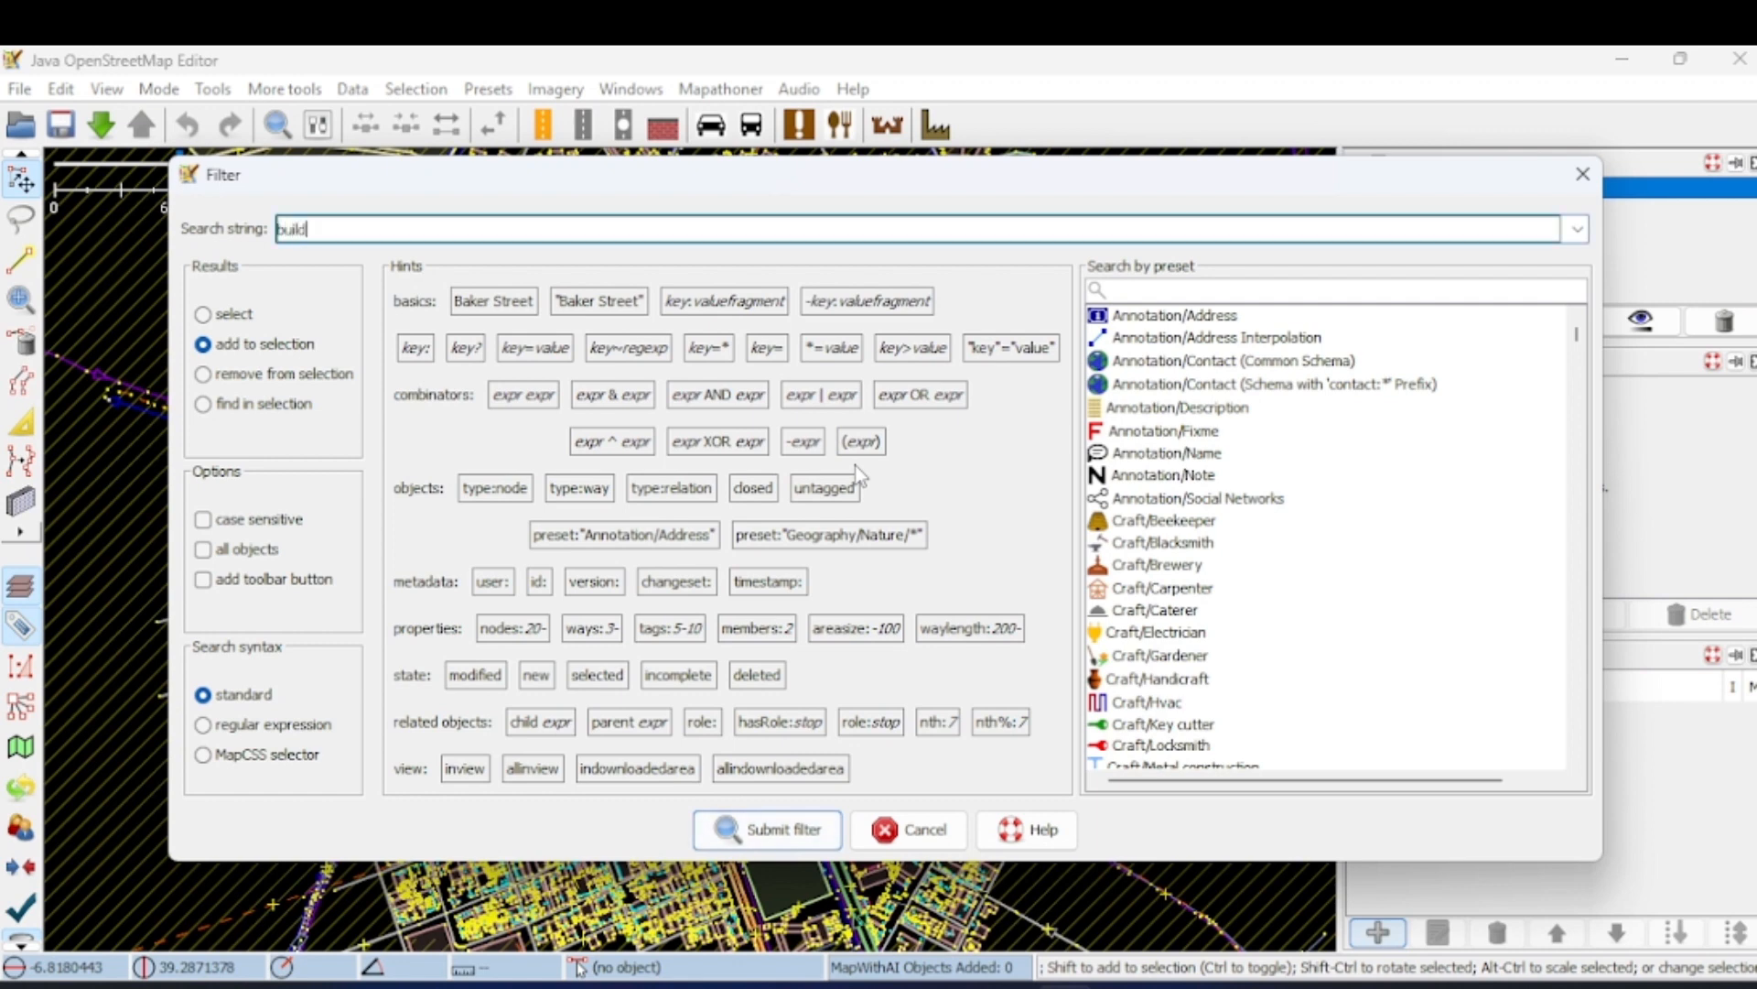
text(ing = *)
click(805, 847)
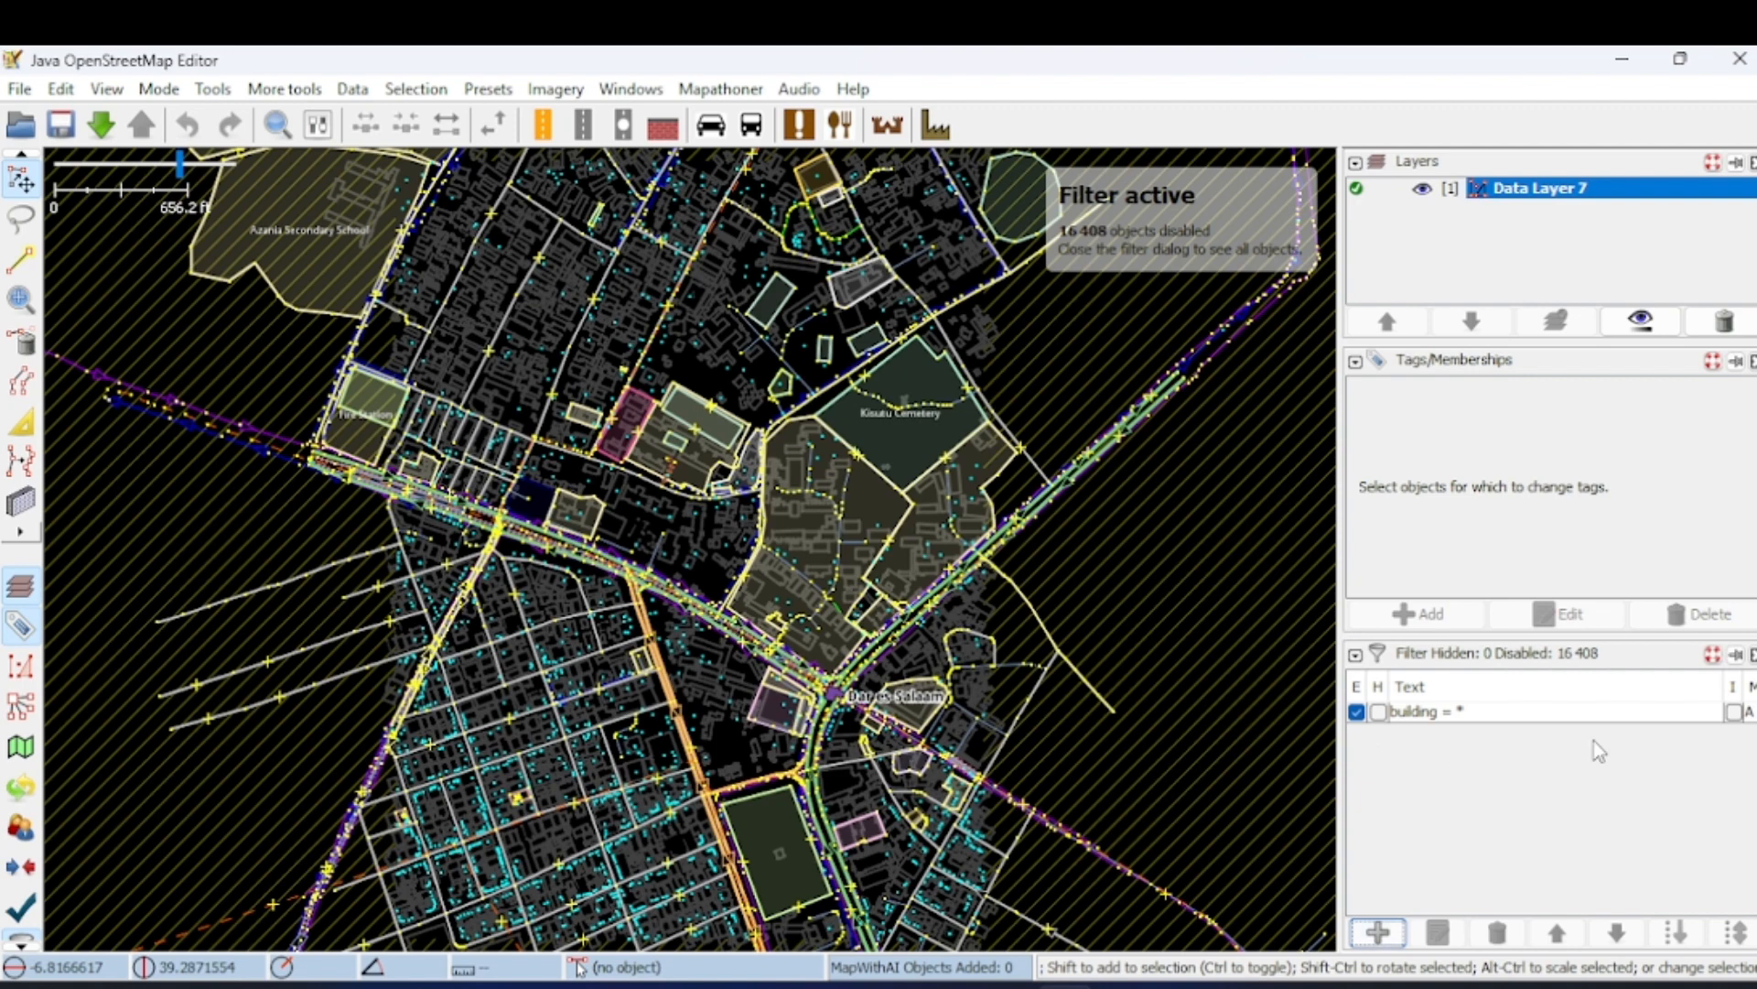
- Invert the building = * filter to check the buildings on their own, and turn the inversion back off
click(1733, 713)
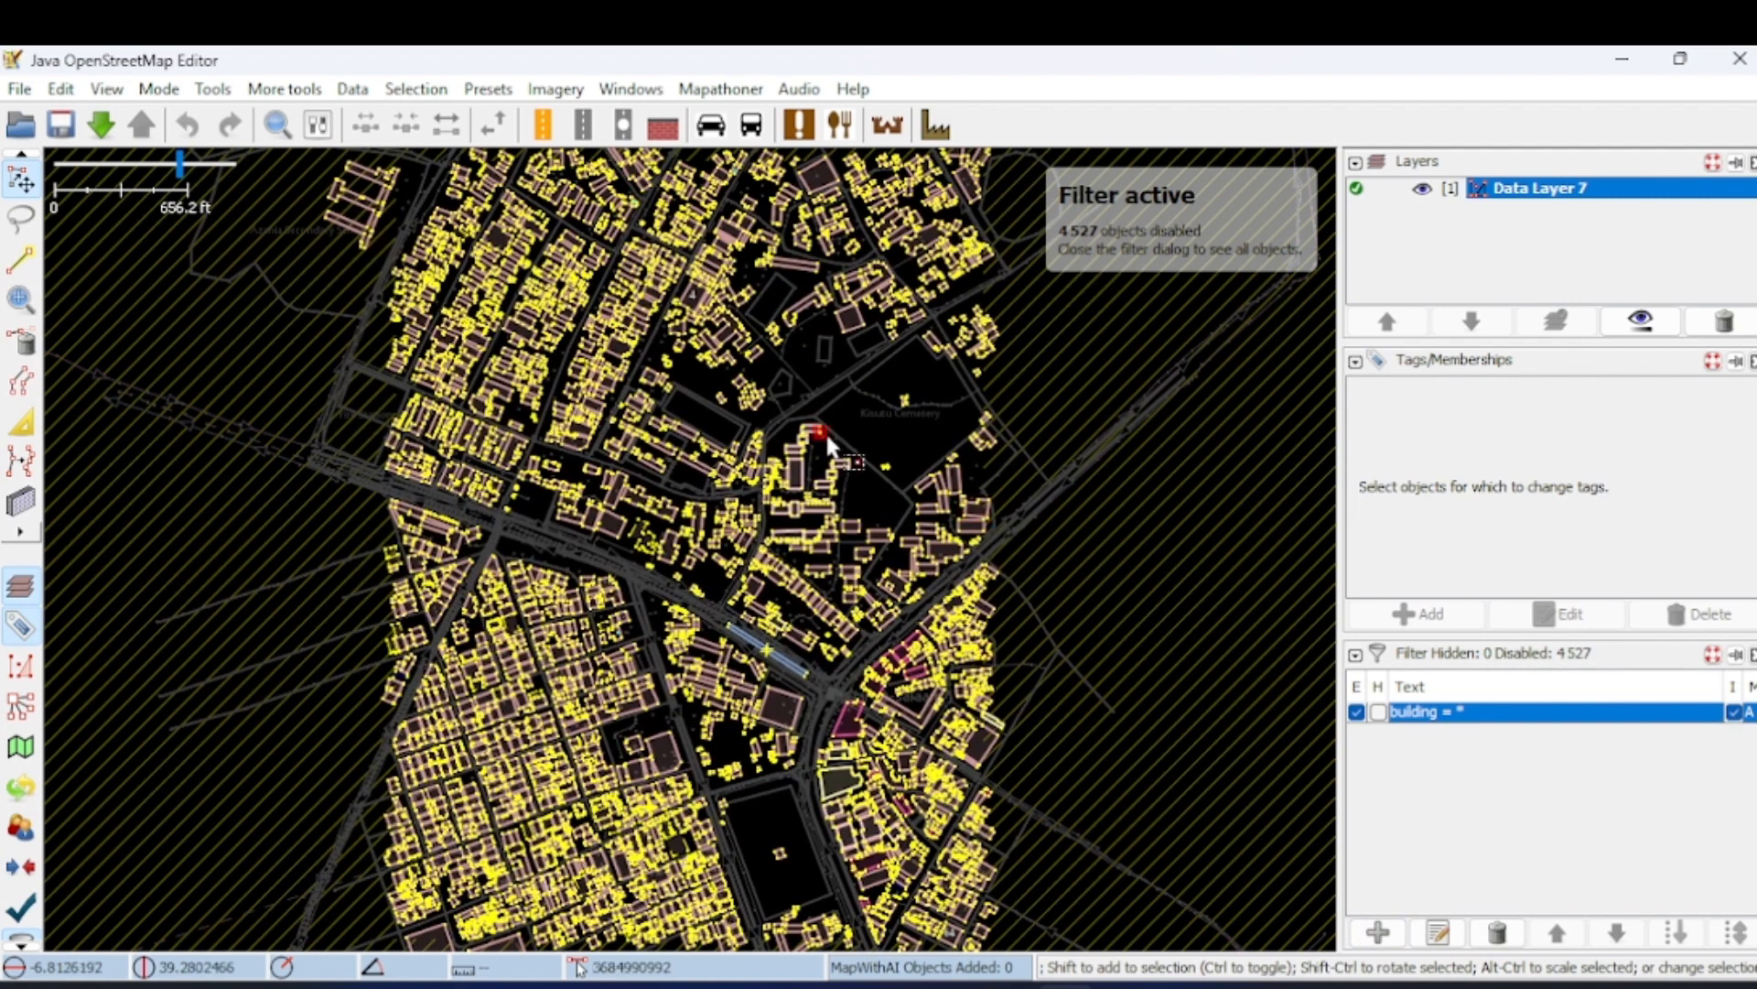
scroll(835, 417, up, 4)
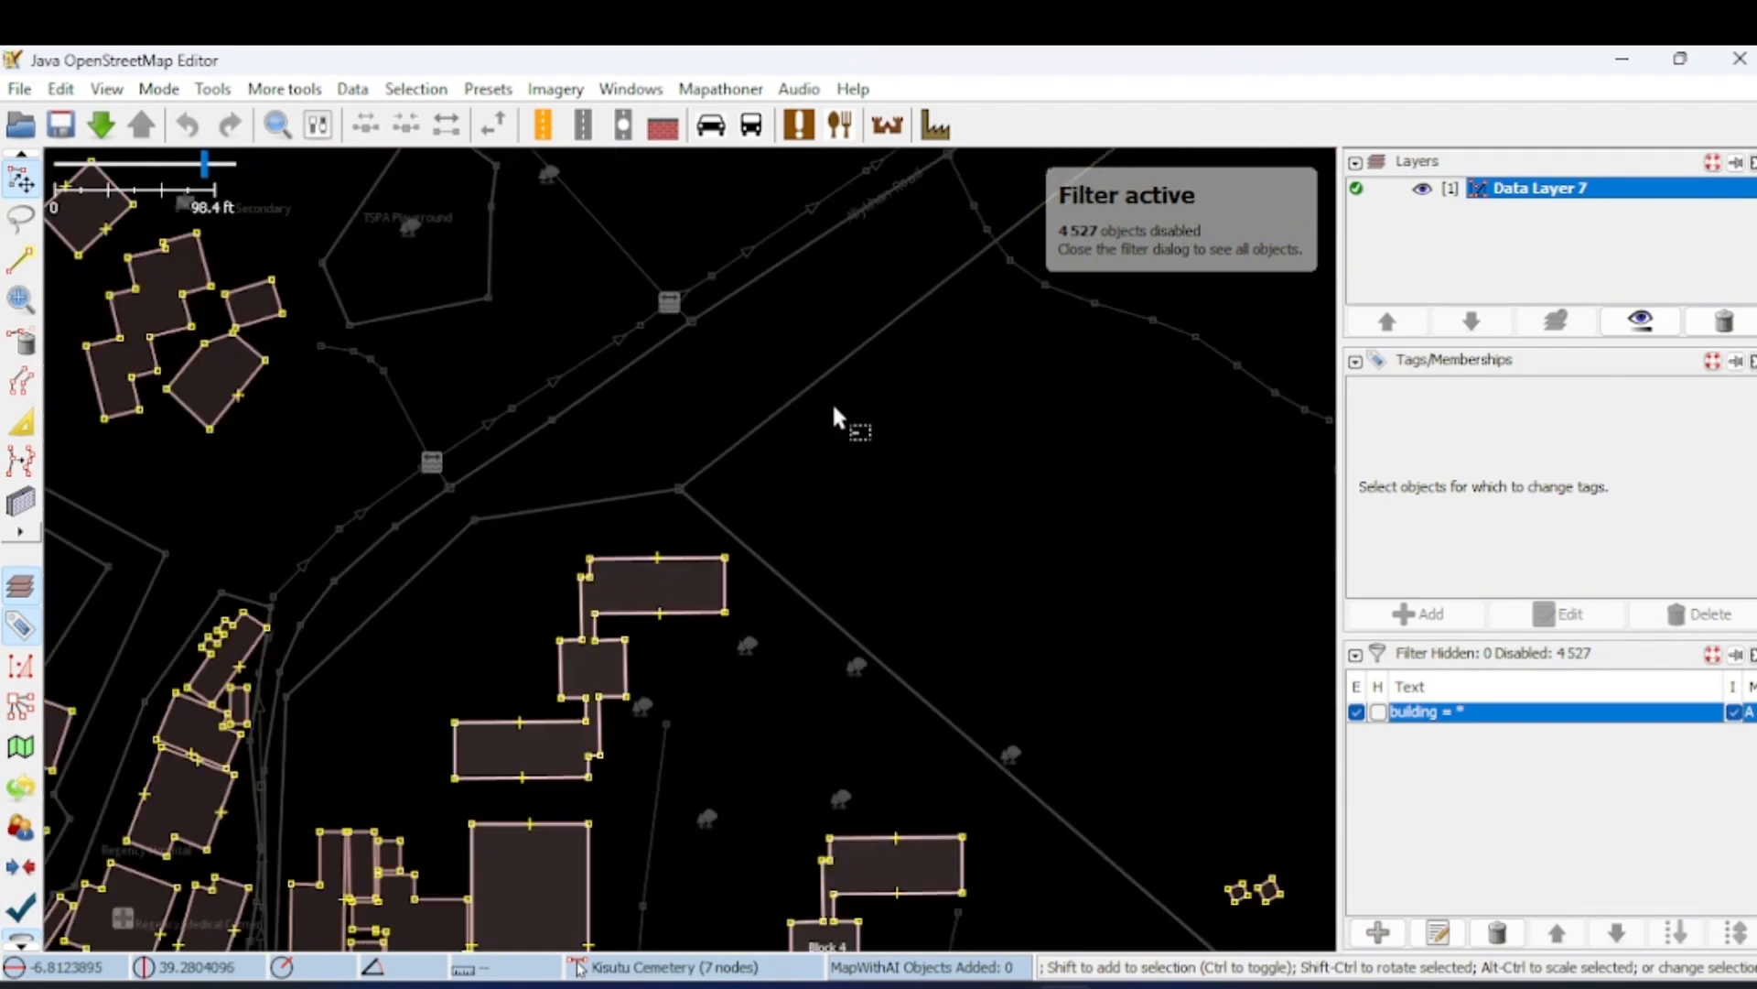
scroll(835, 416, down, 2)
scroll(834, 409, down, 2)
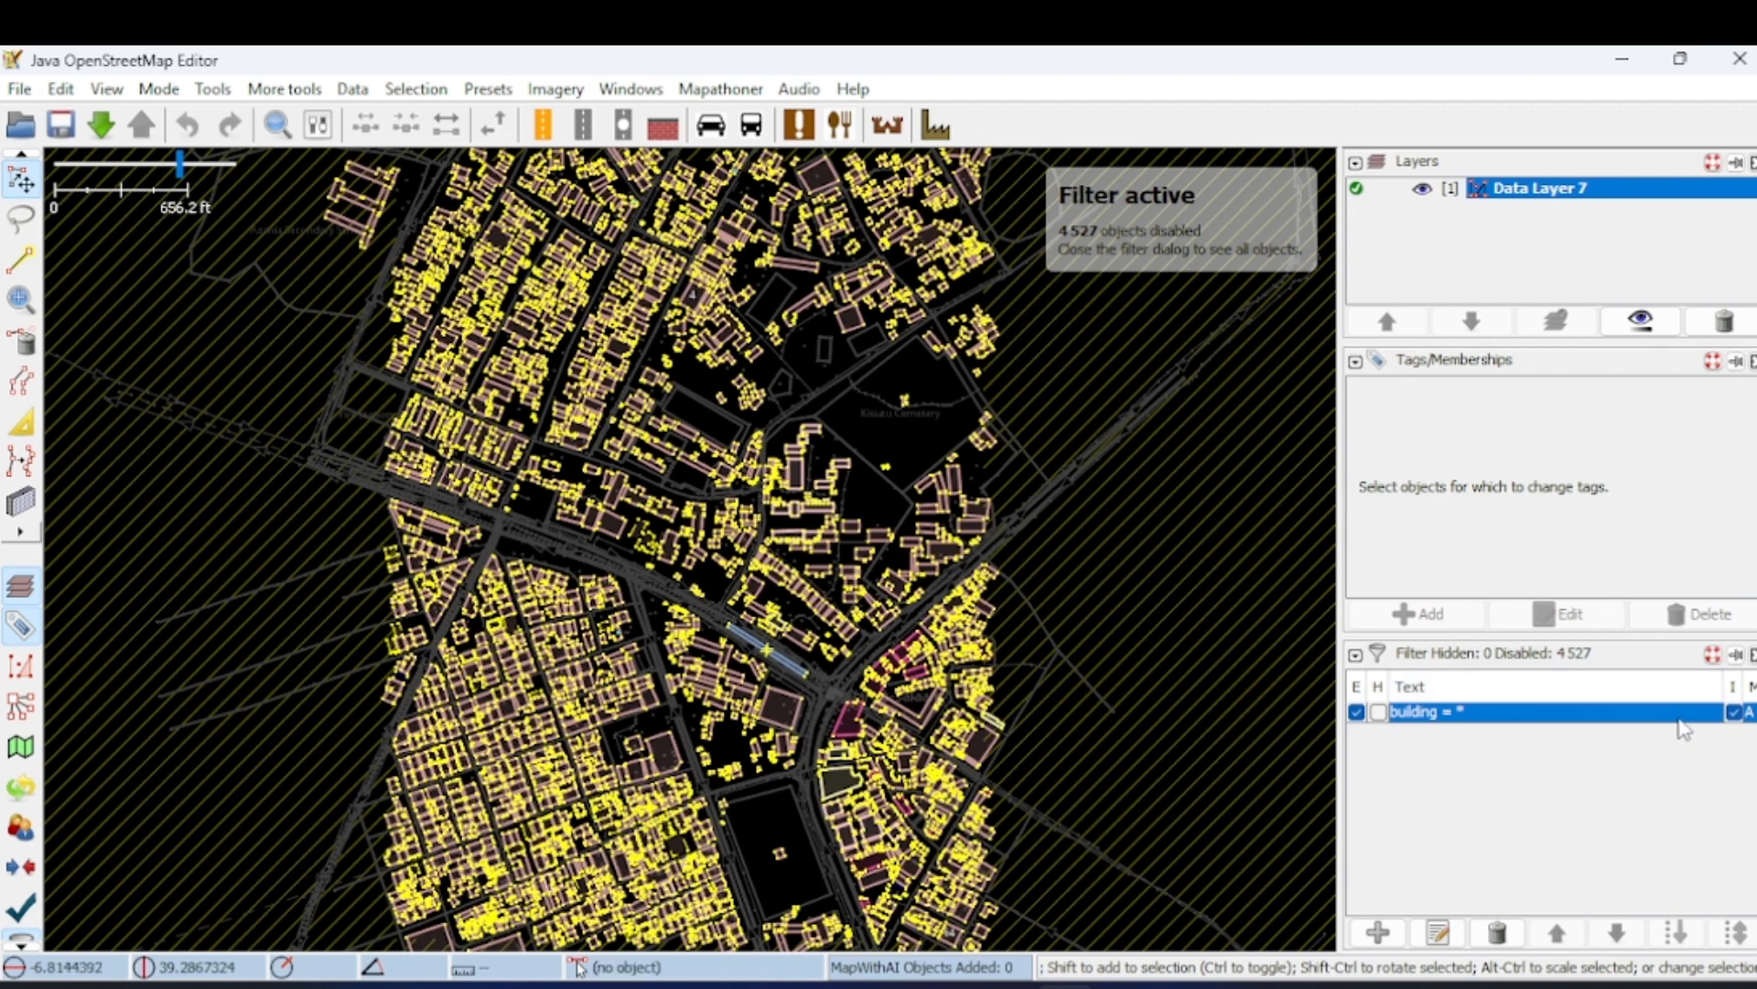
click(1734, 712)
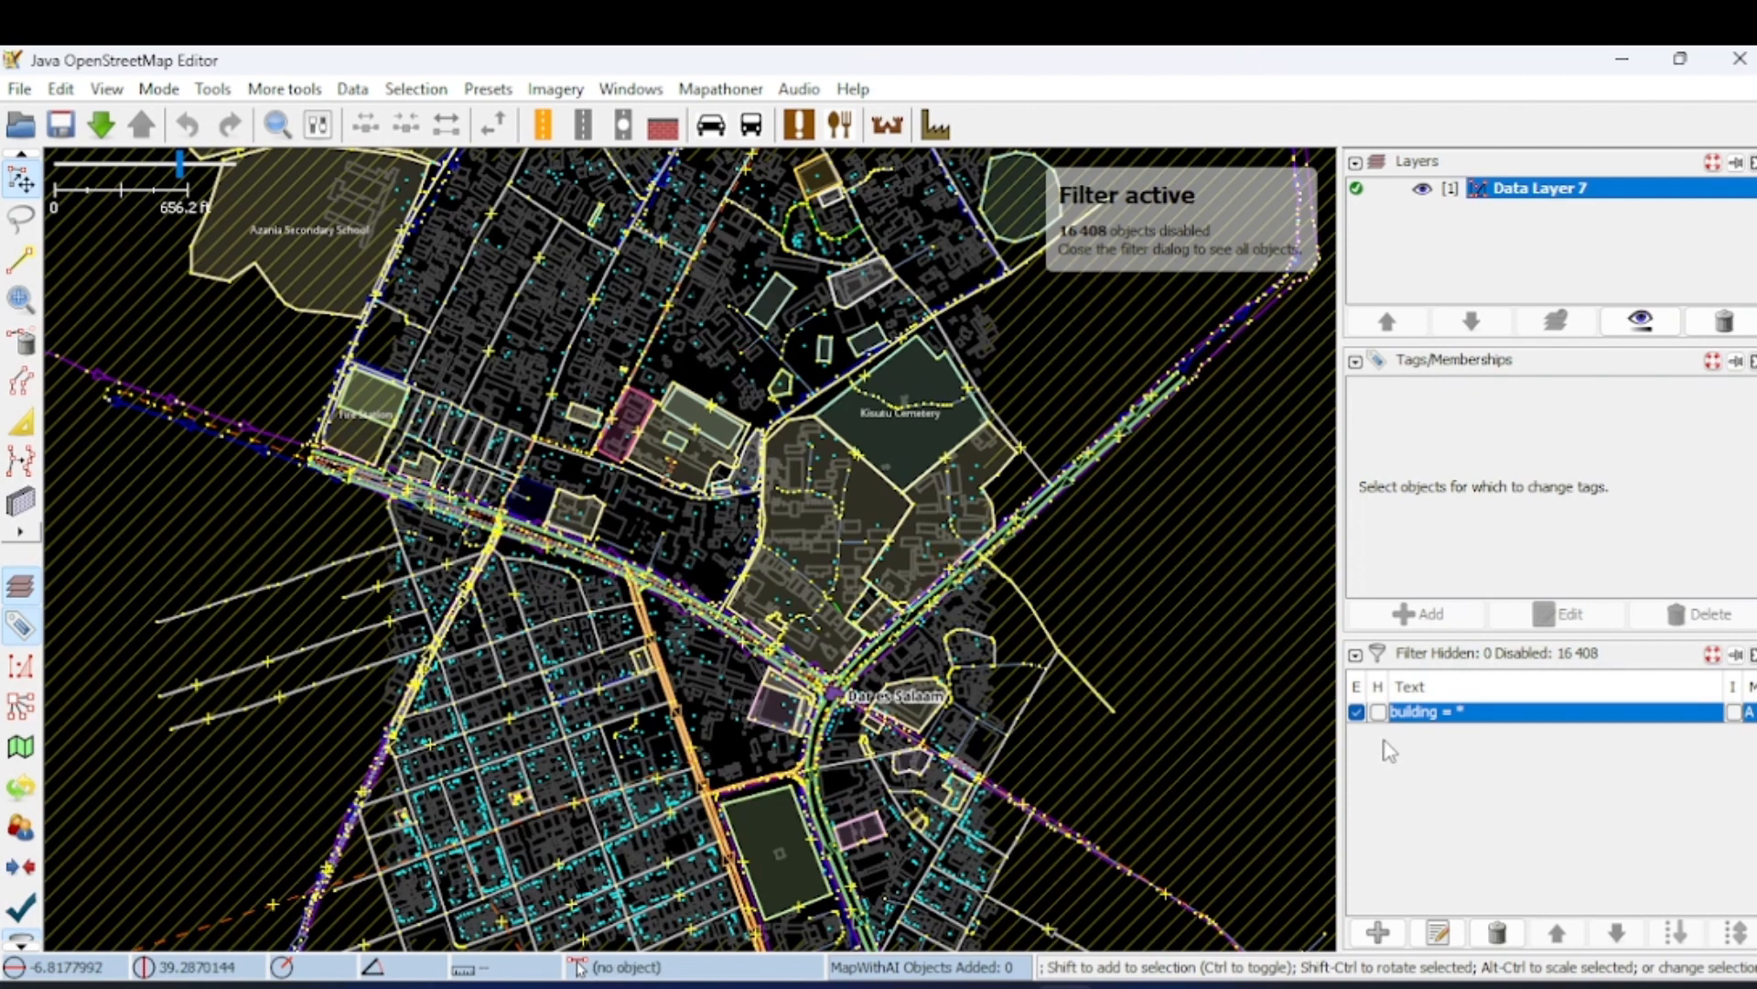
- Set the building = * filter to hide its objects completely and invert it so that only buildings are displayed
click(1379, 714)
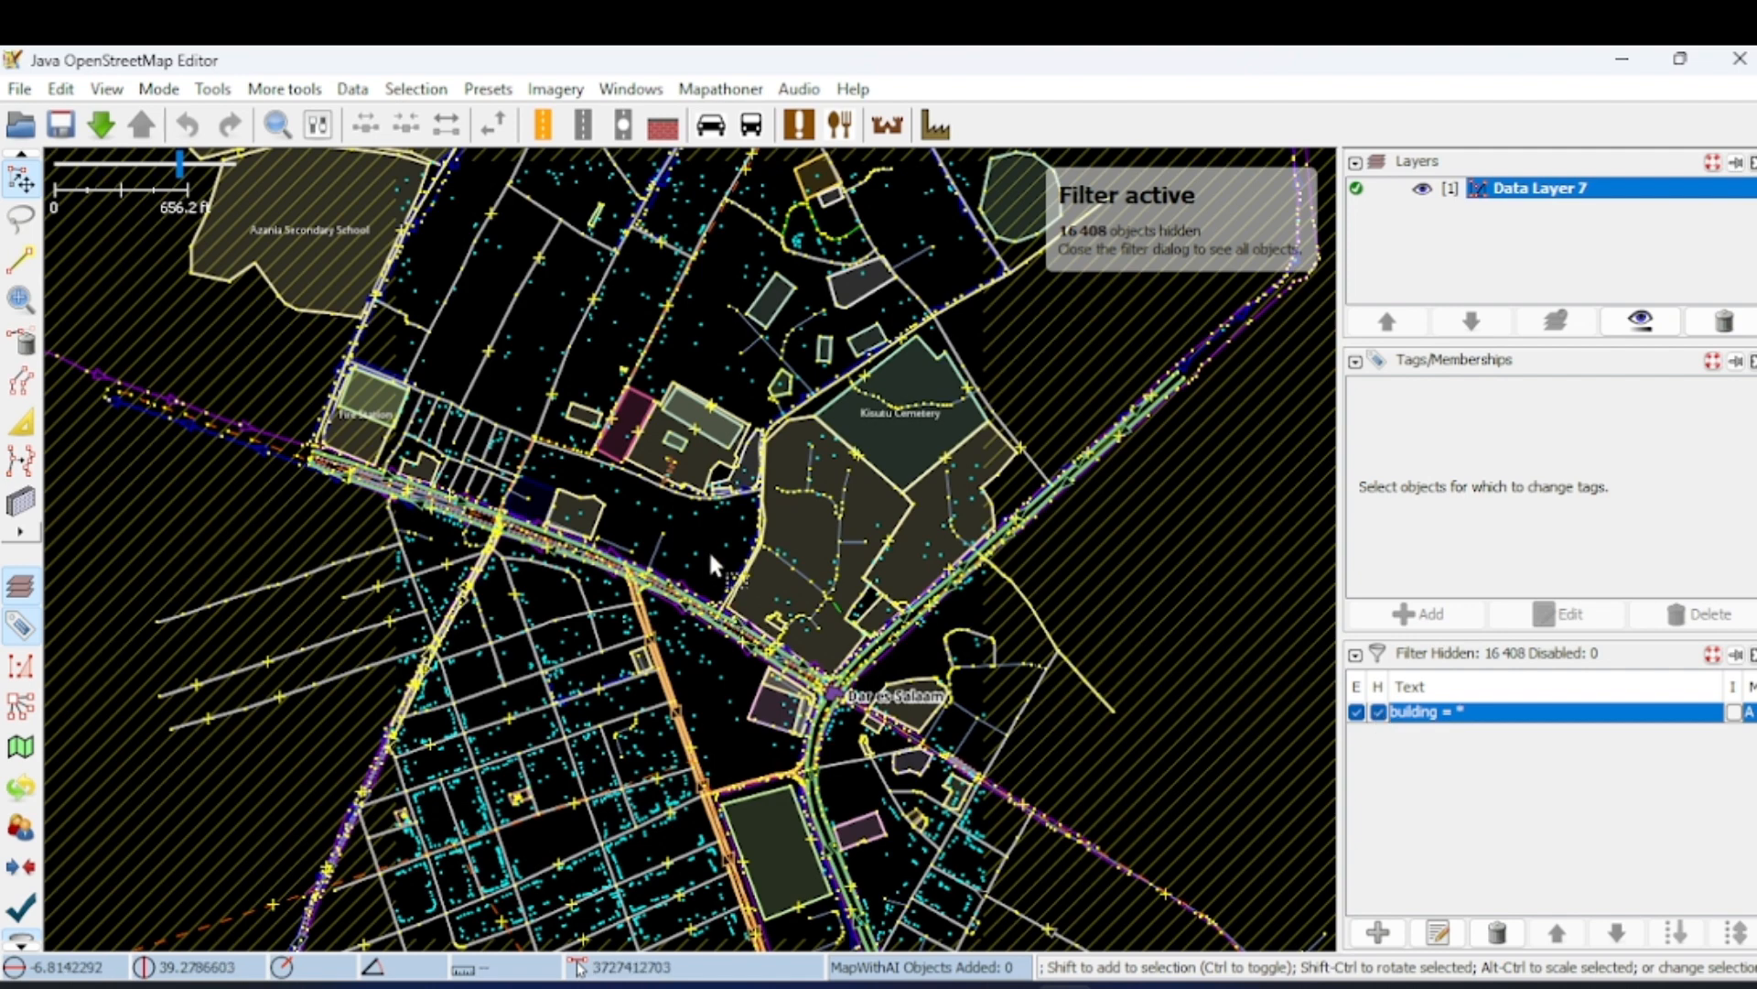
scroll(697, 546, up, 5)
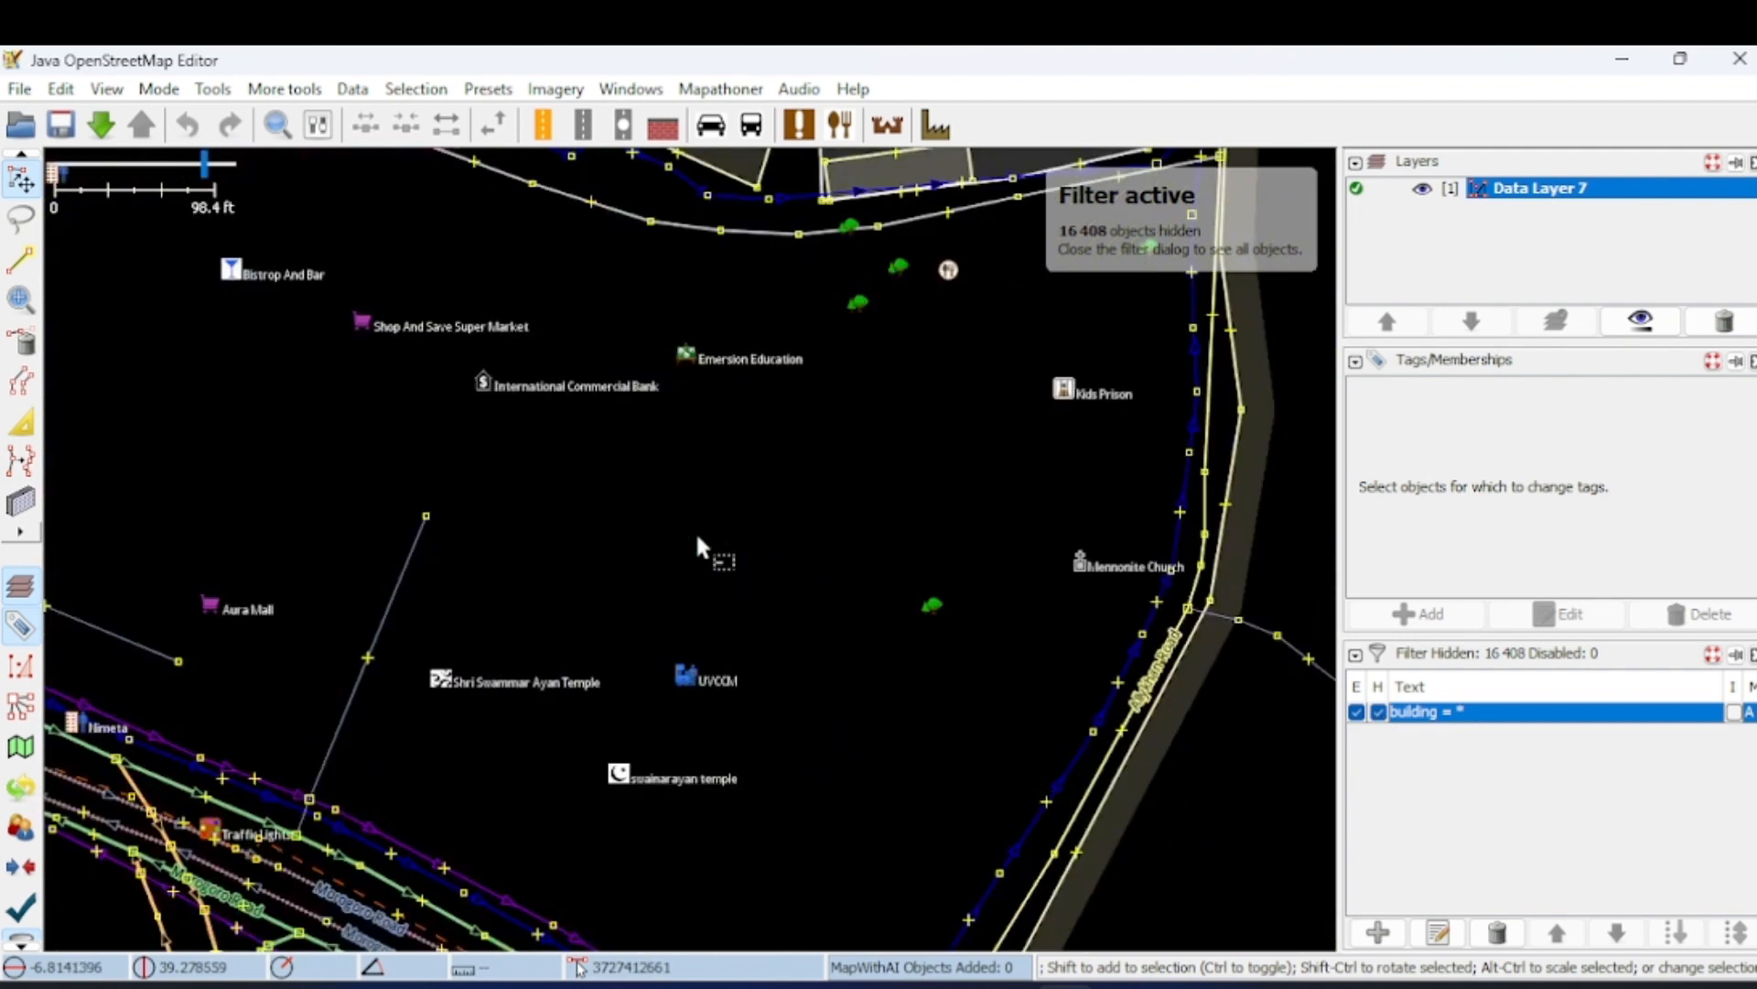
scroll(698, 540, down, 3)
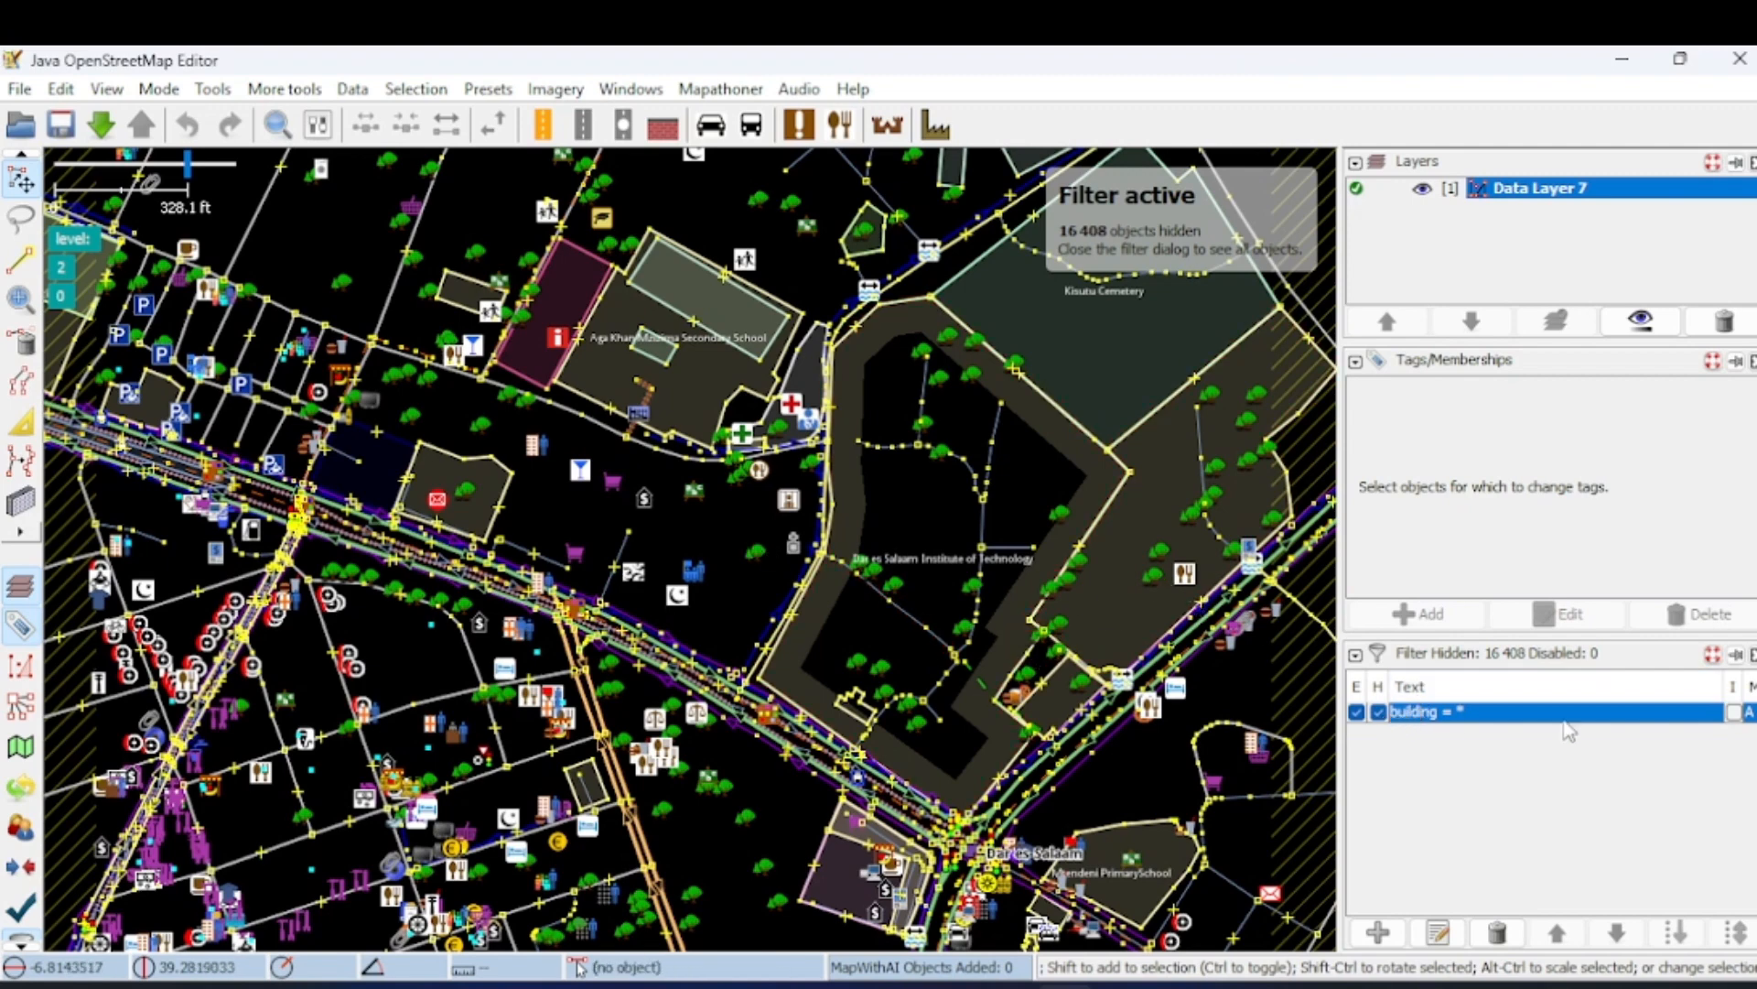
click(1733, 713)
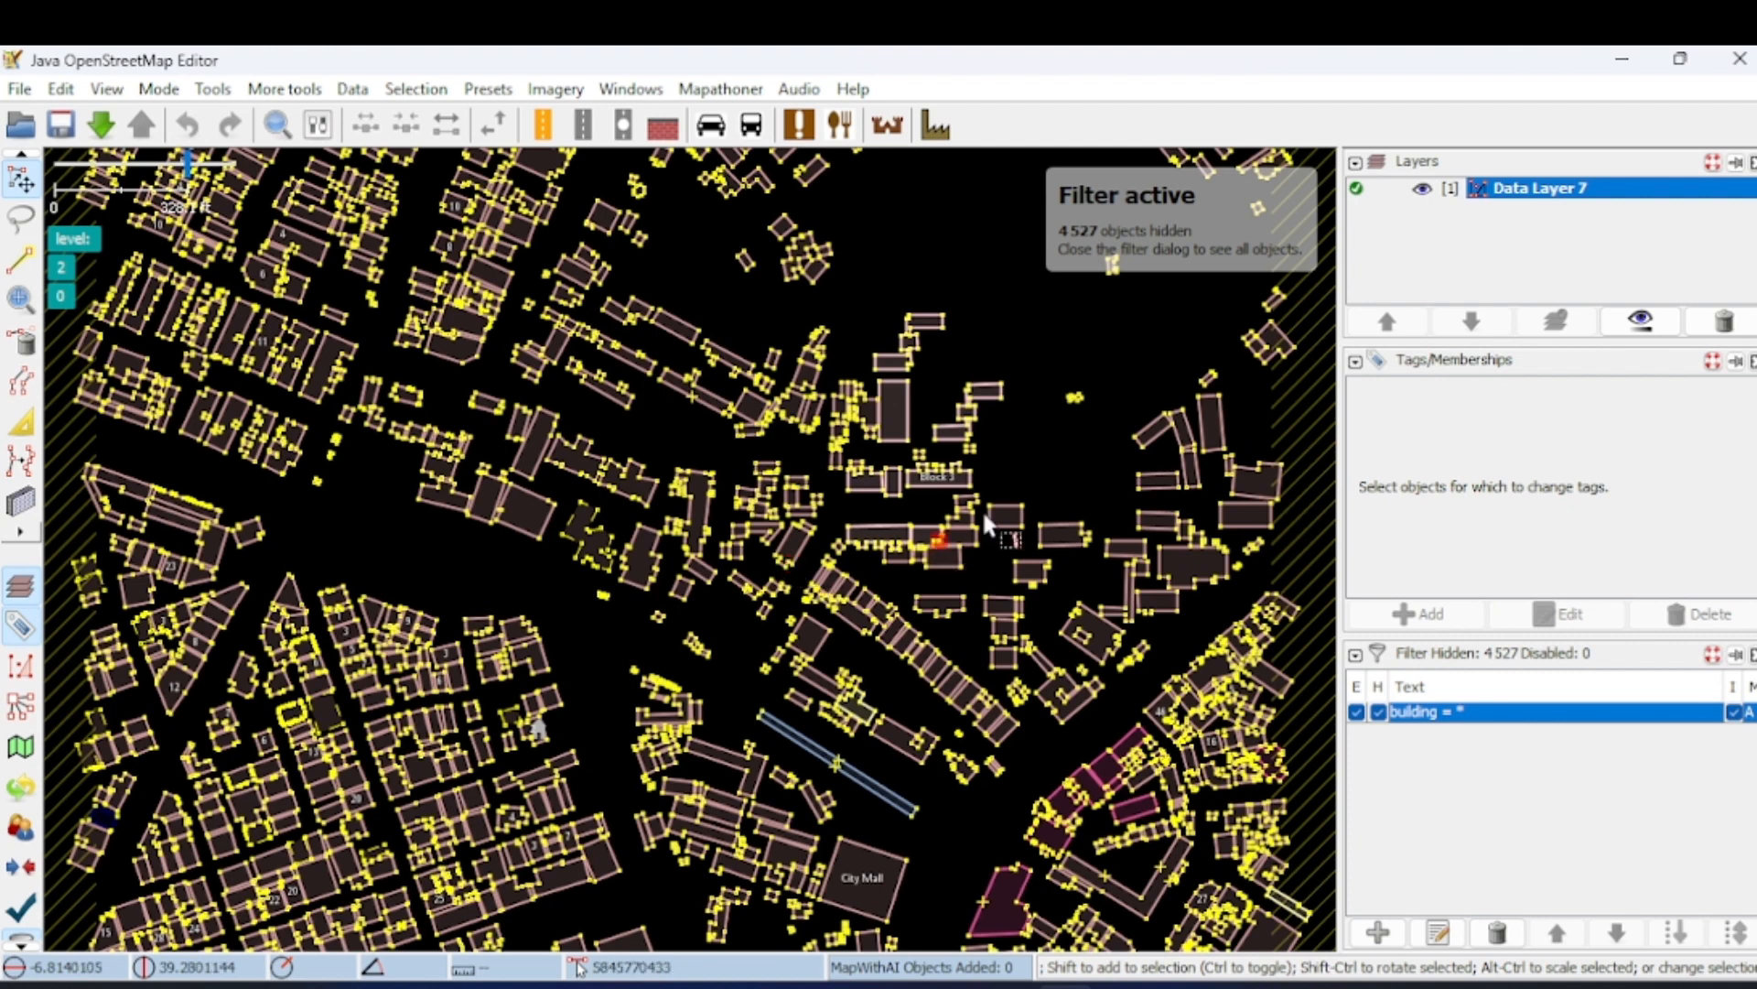
scroll(1038, 447, down, 2)
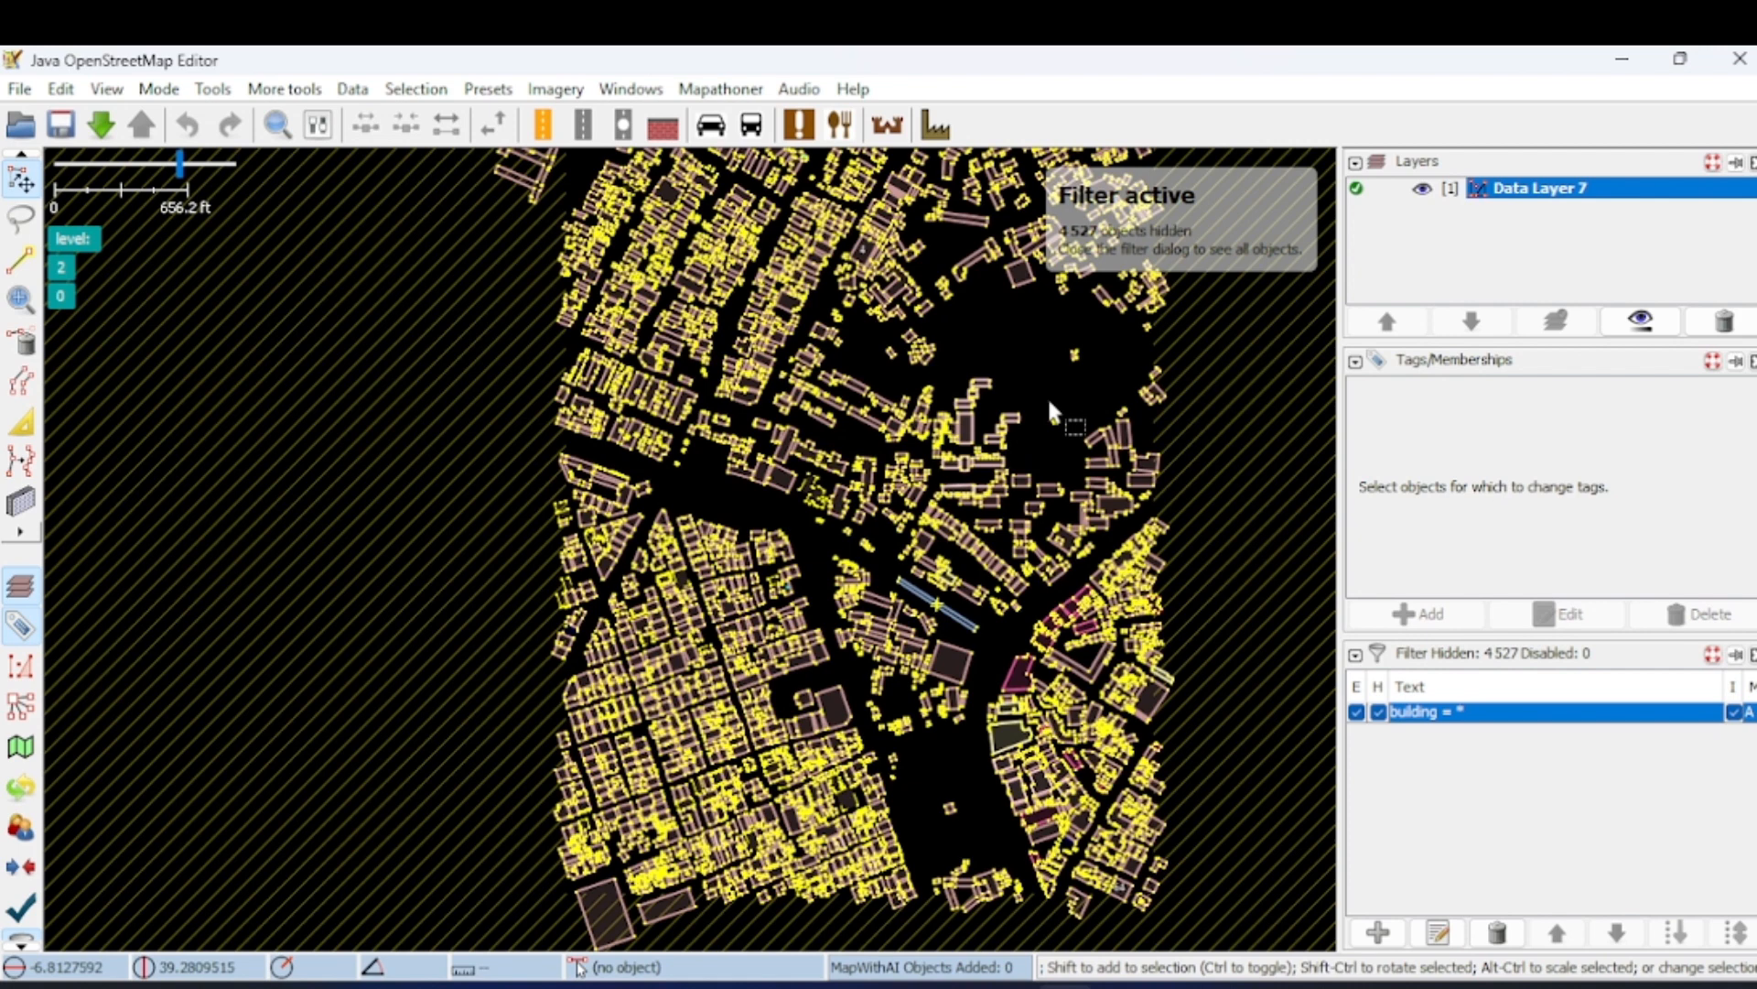
- Add a second filter with the search string "building = * | highway = *" and disable the building = * filter
click(1380, 932)
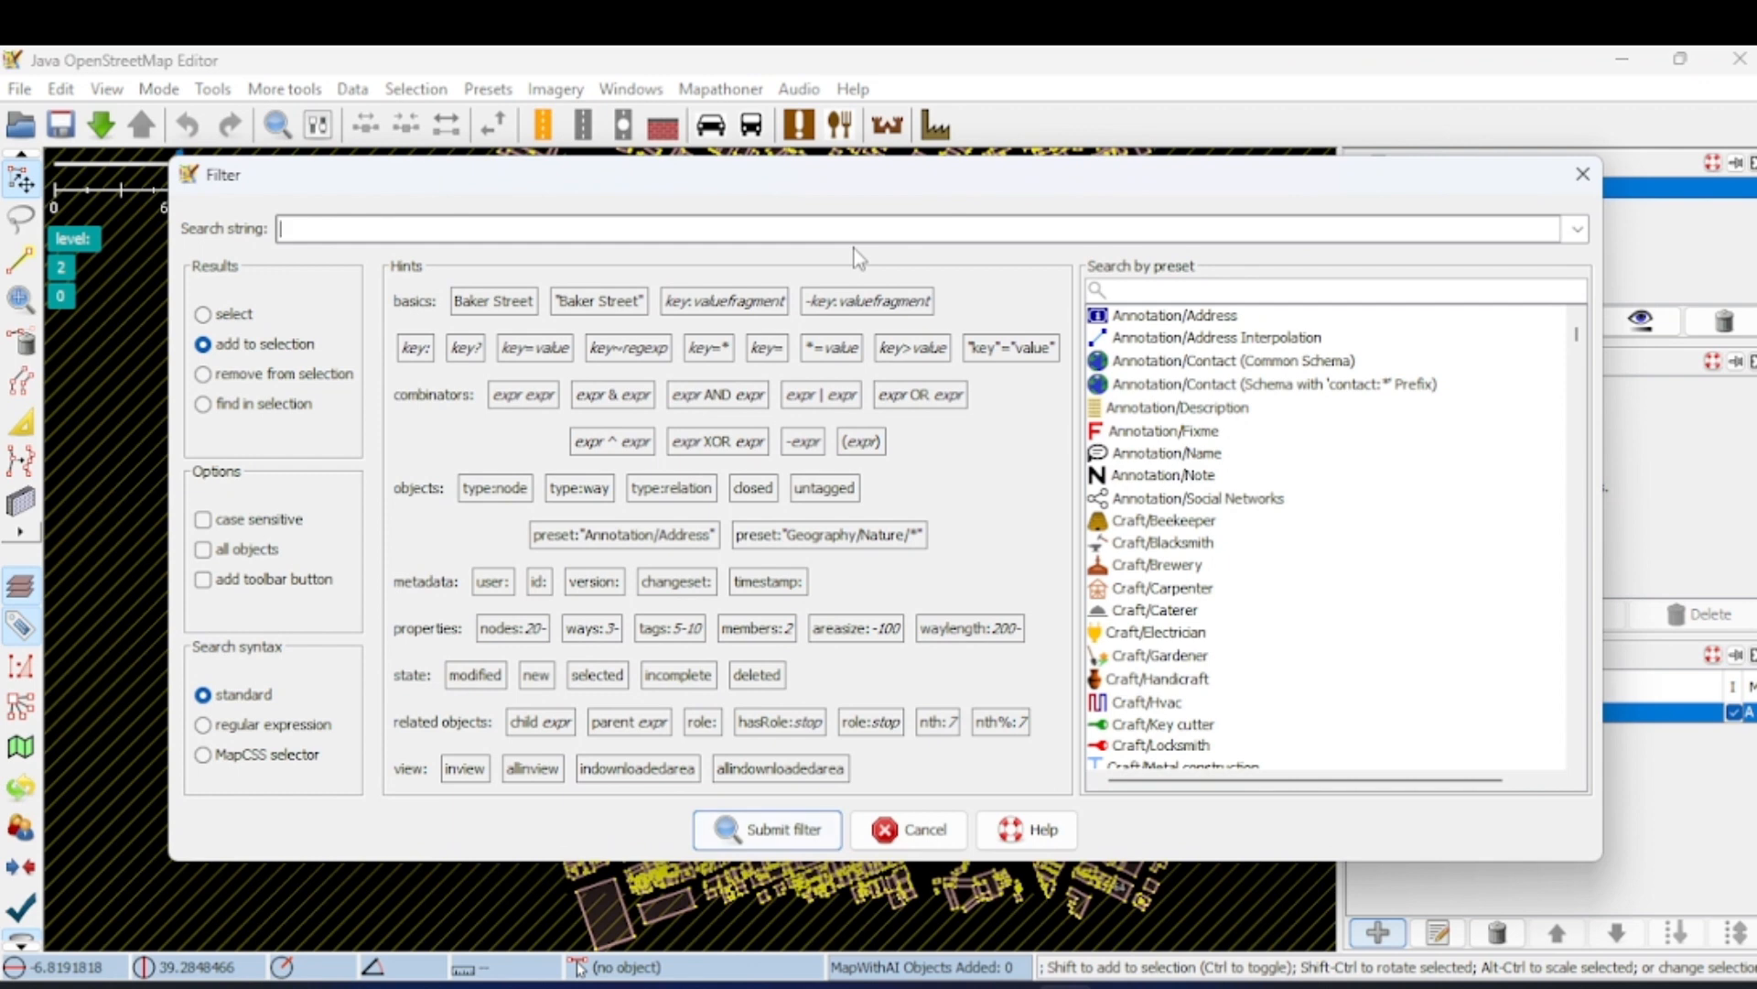
text(buil)
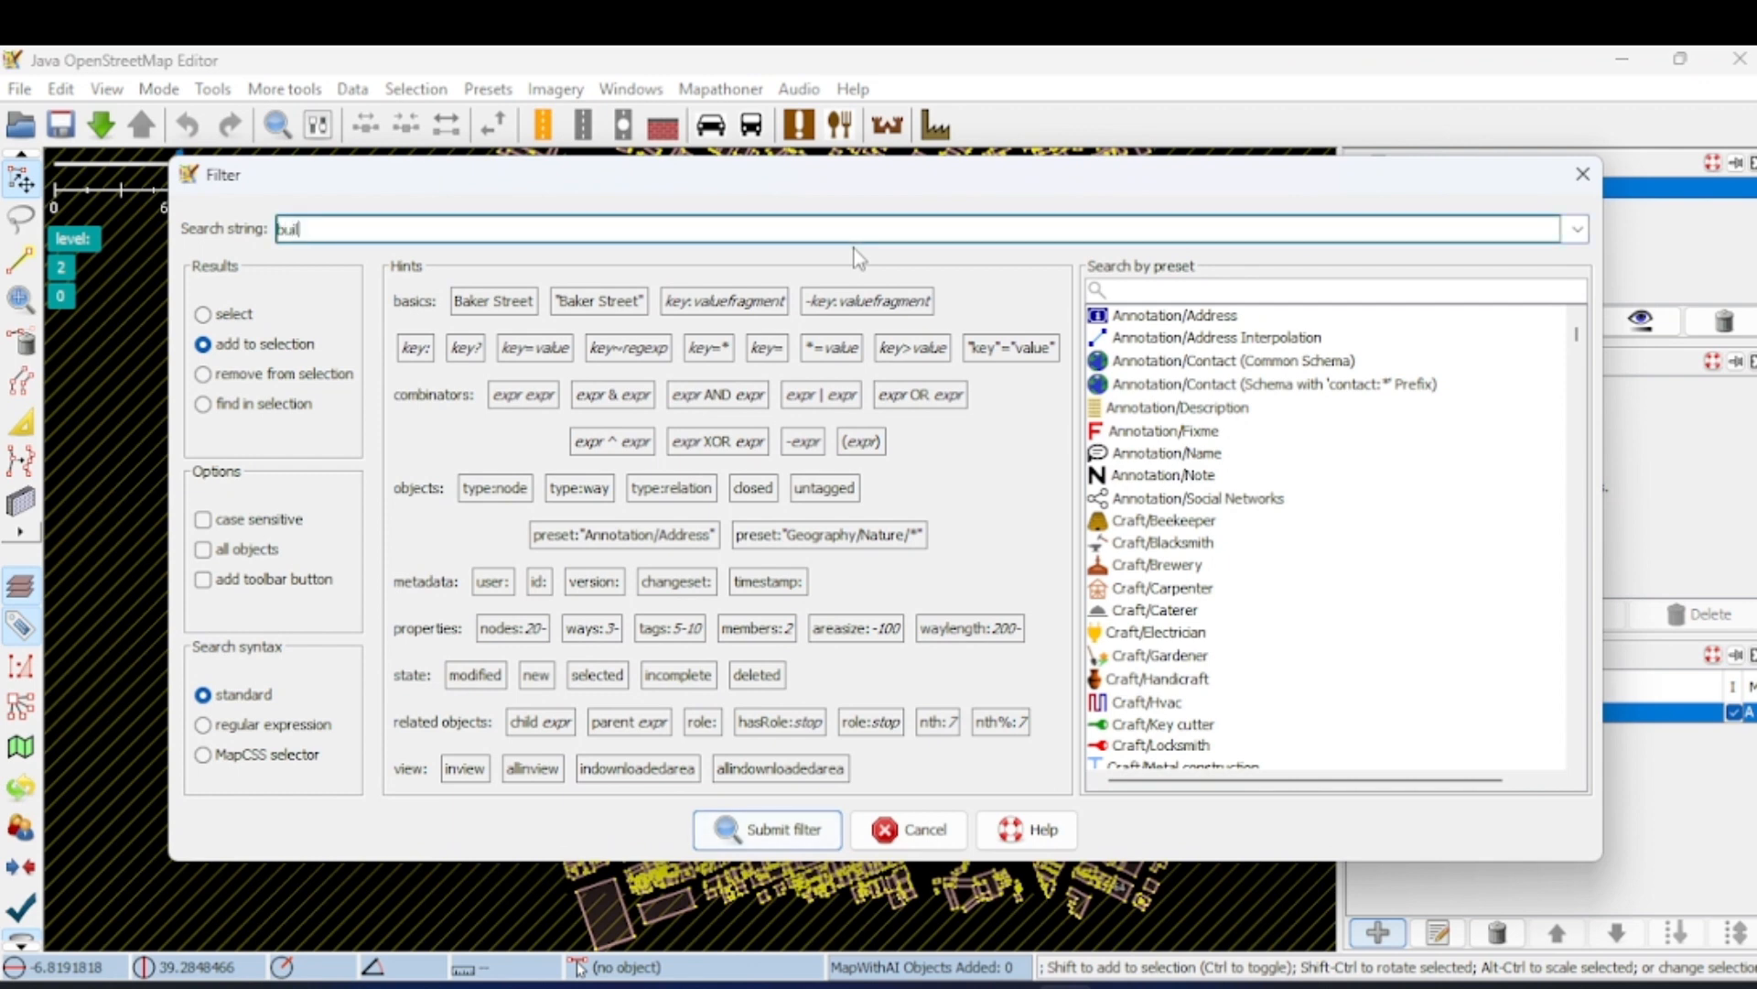
text(ding = *)
text(|)
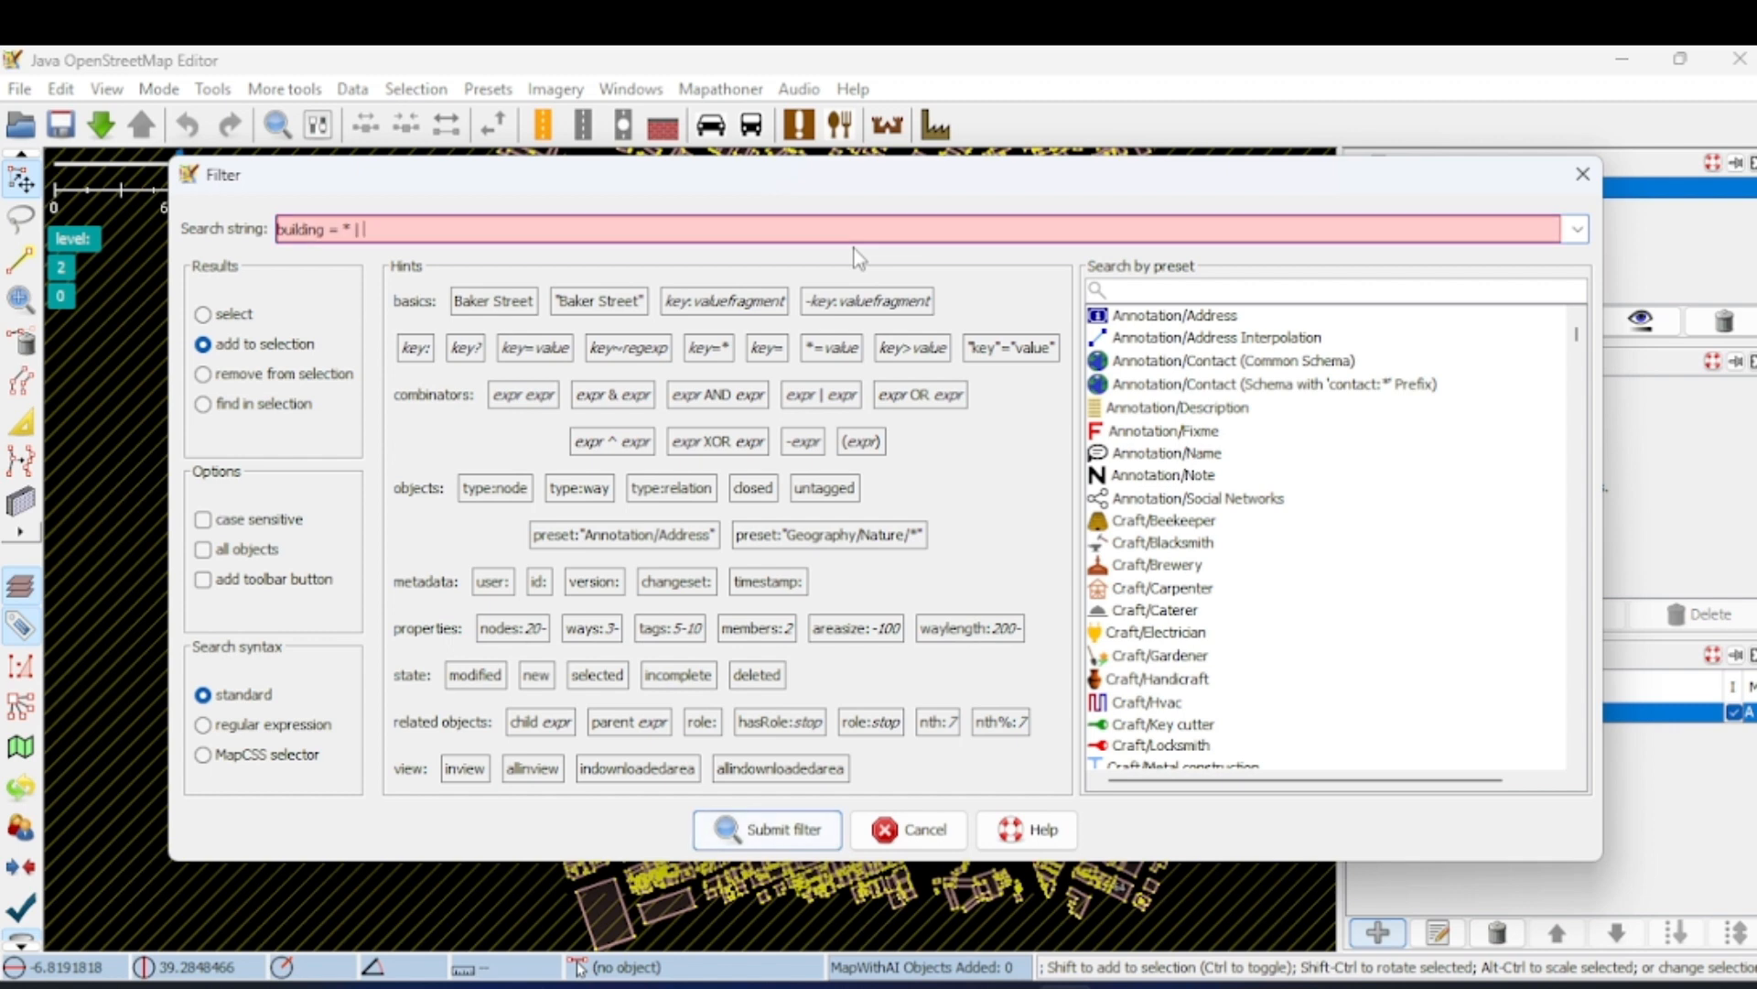
text( h)
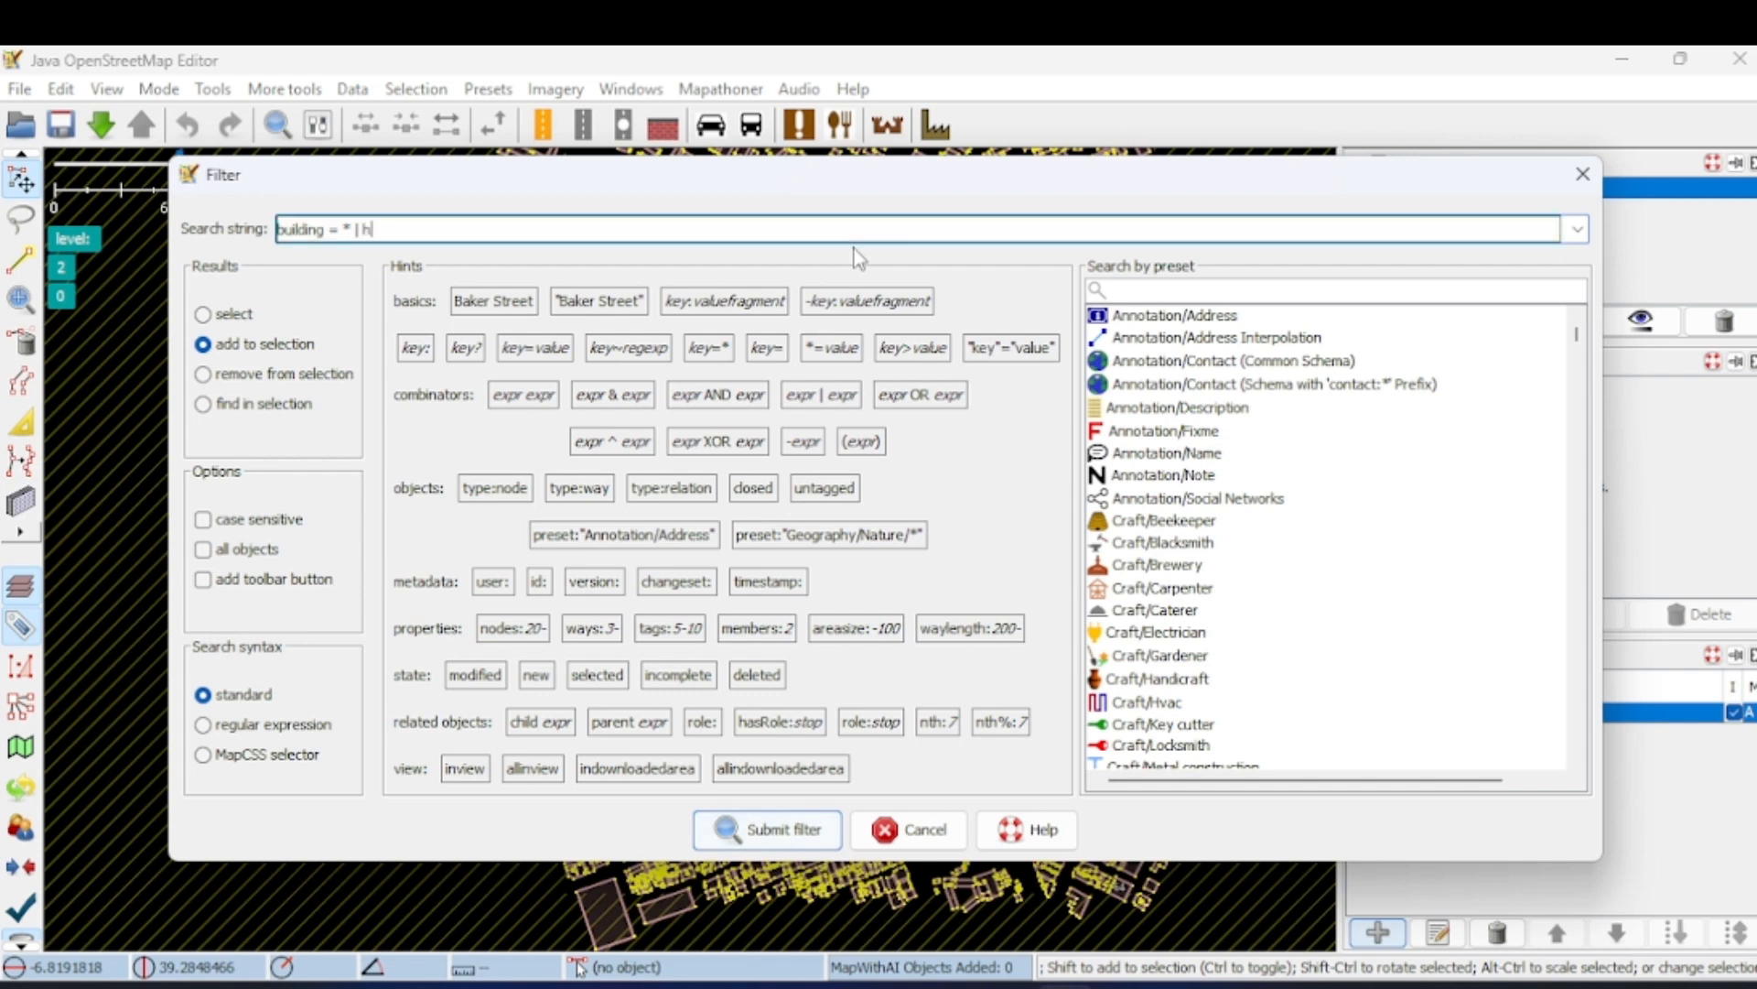
text(ighway = *)
click(767, 829)
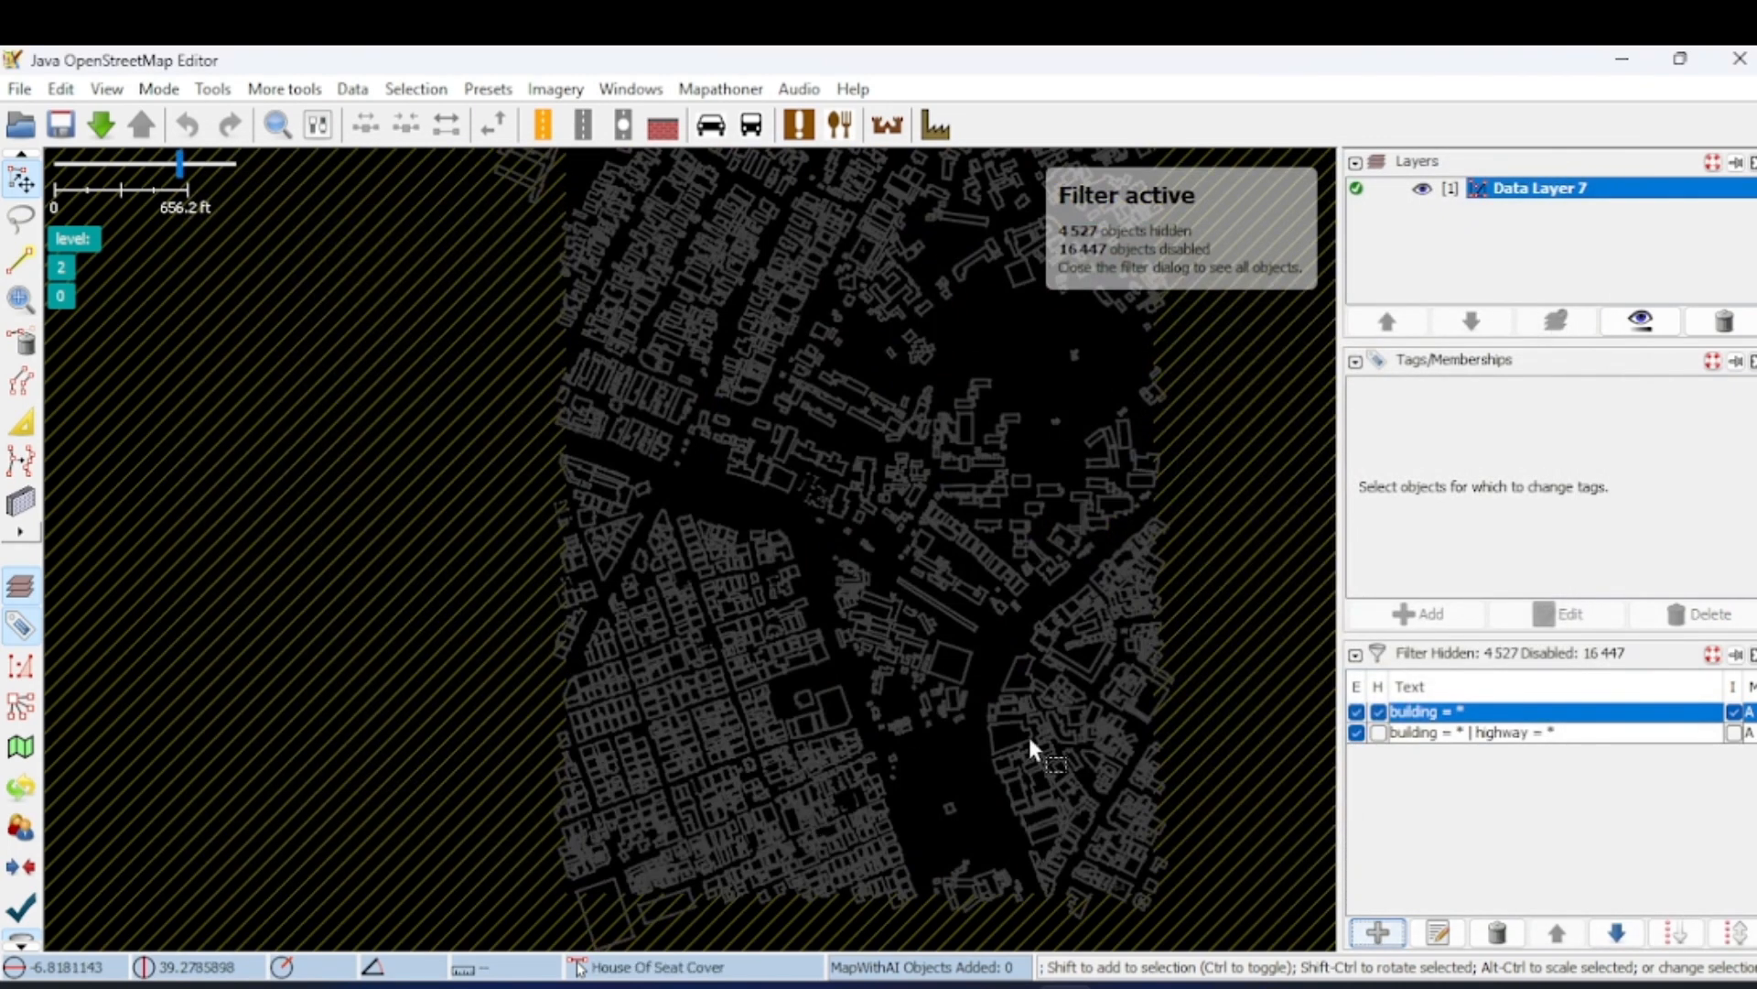
click(1358, 714)
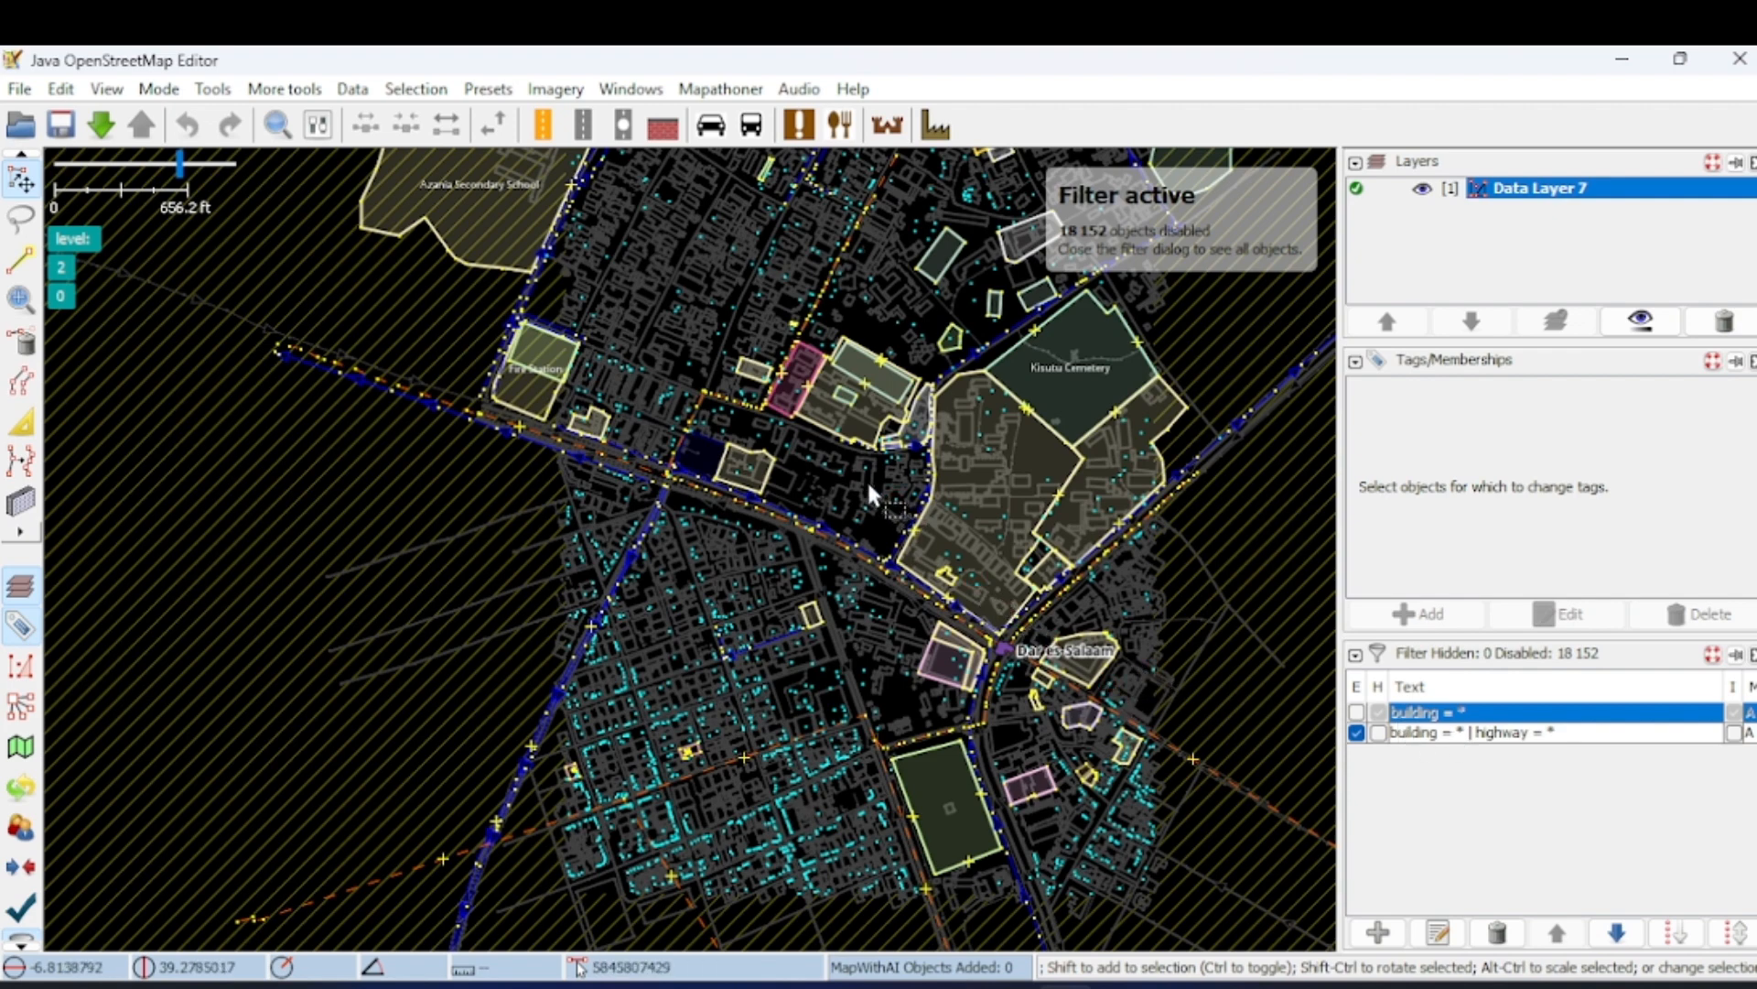
- Examine the tags of the administrative boundary line running along the main road, and clear the selection
scroll(869, 491, up, 2)
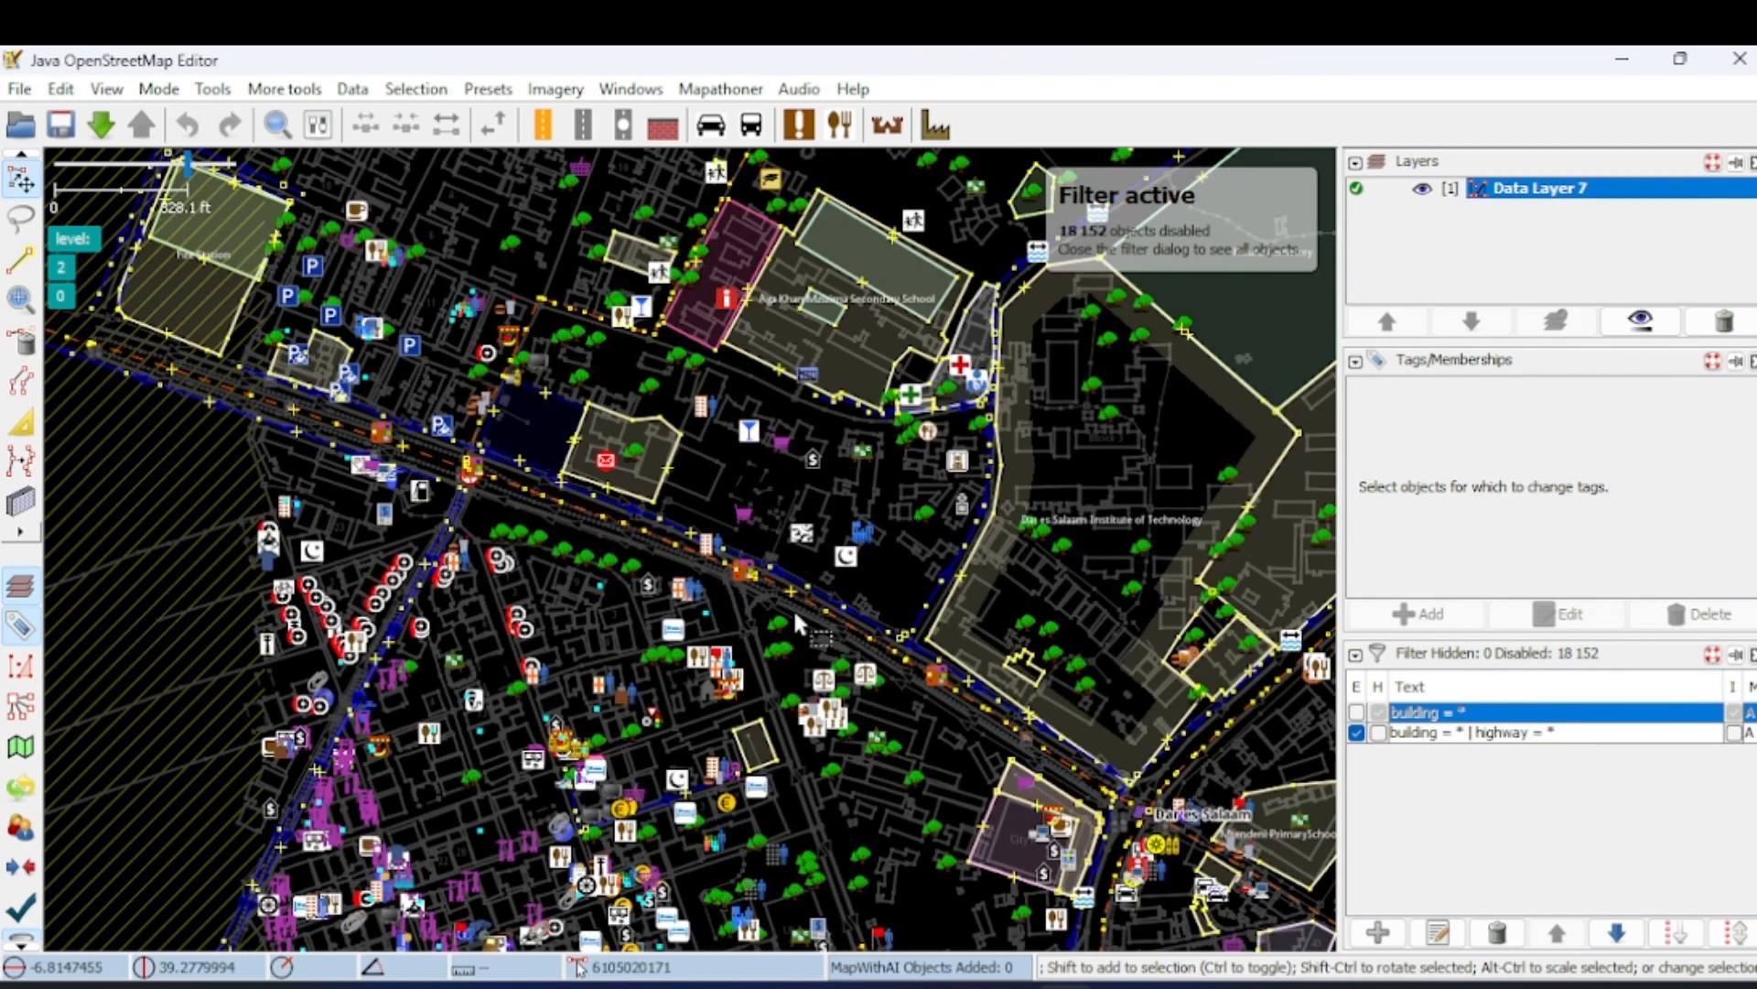
click(849, 631)
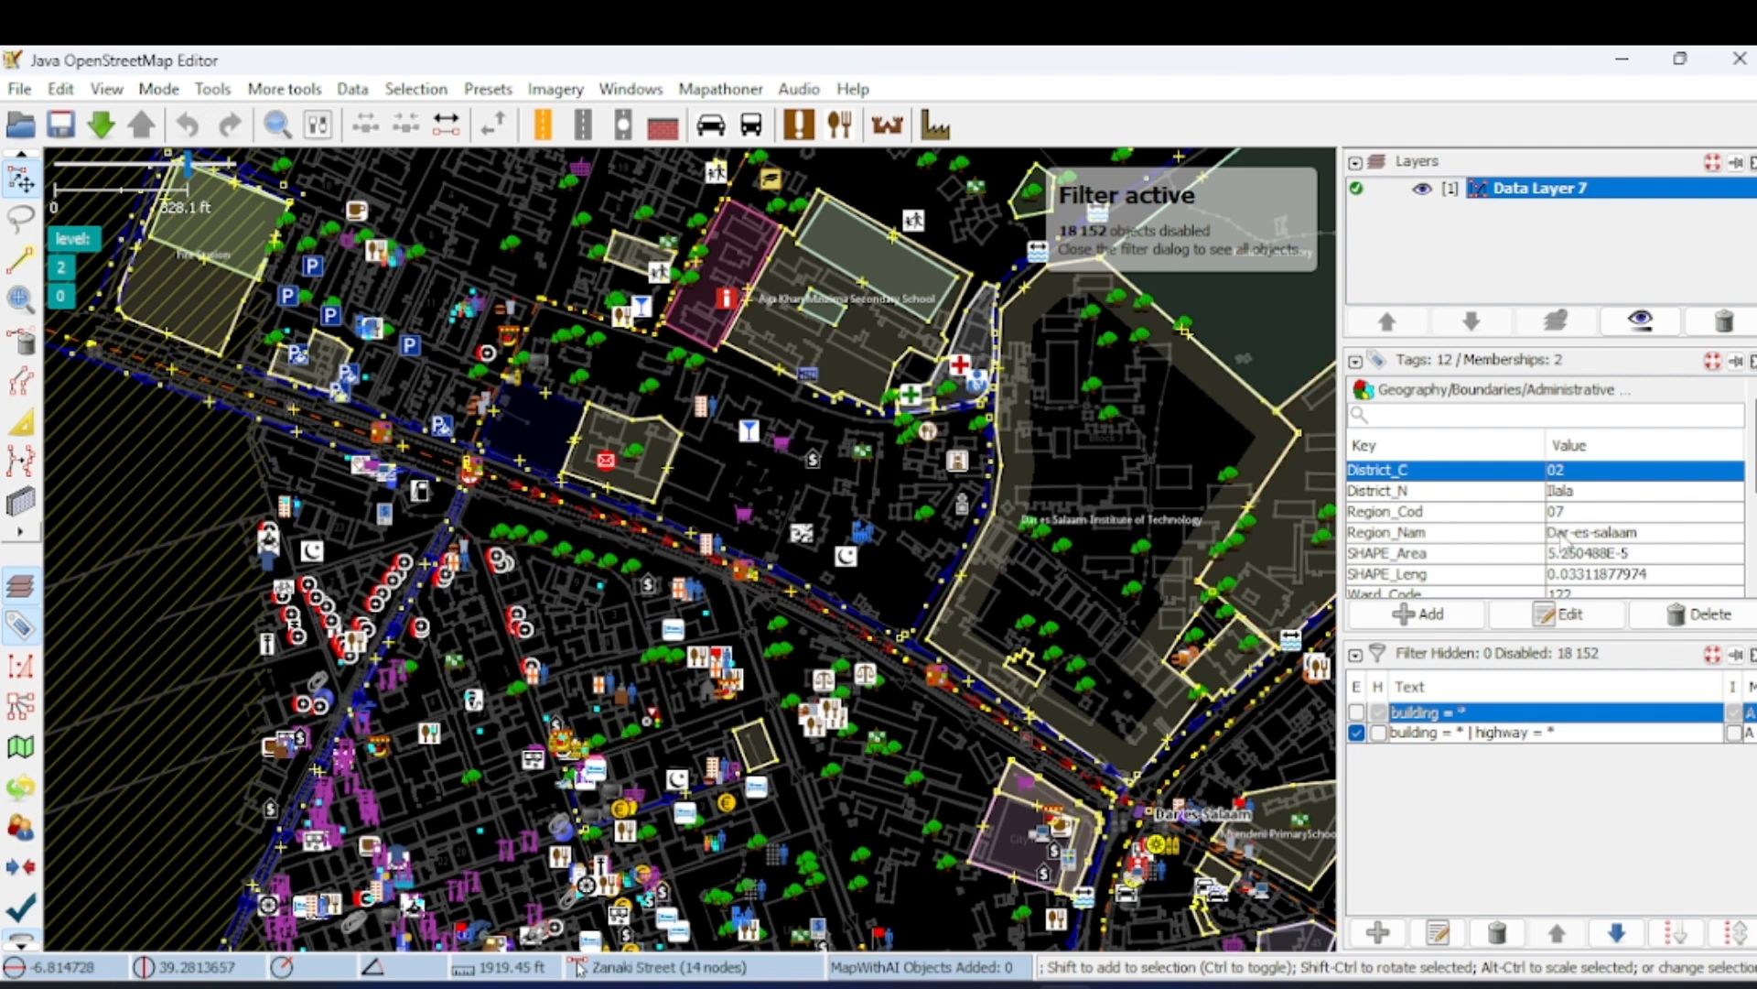
scroll(1752, 458, down, 1)
scroll(1752, 476, down, 5)
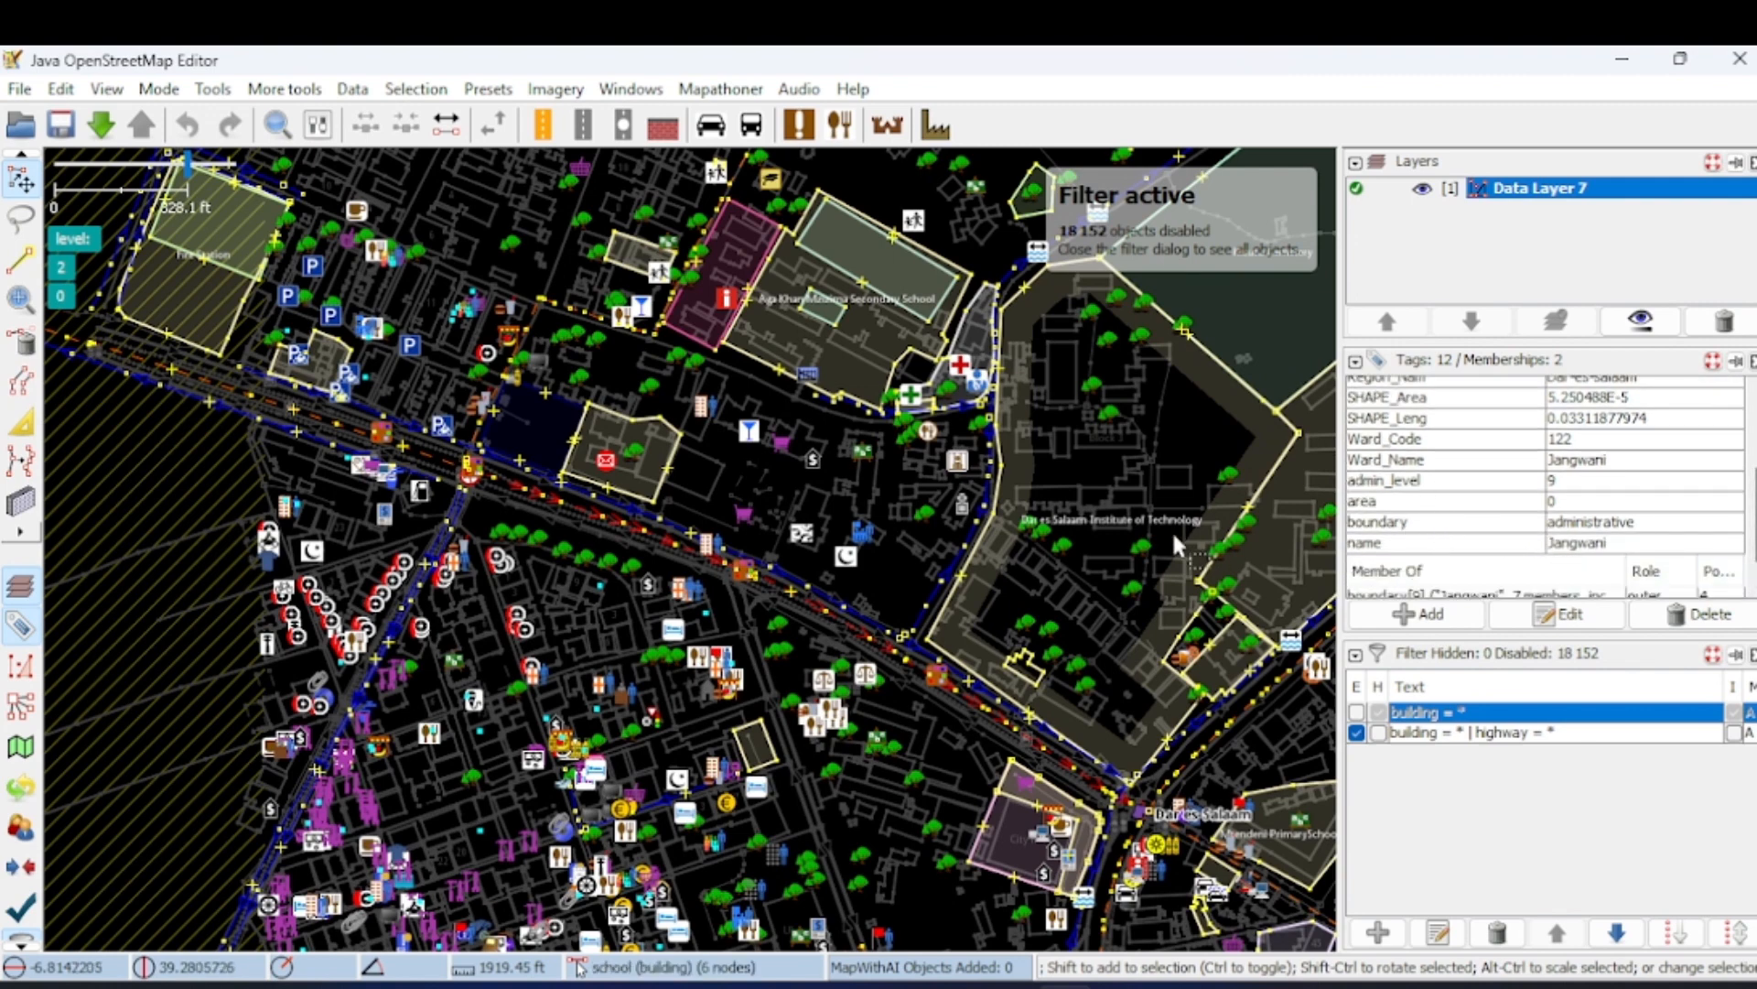
drag(910, 583, 909, 585)
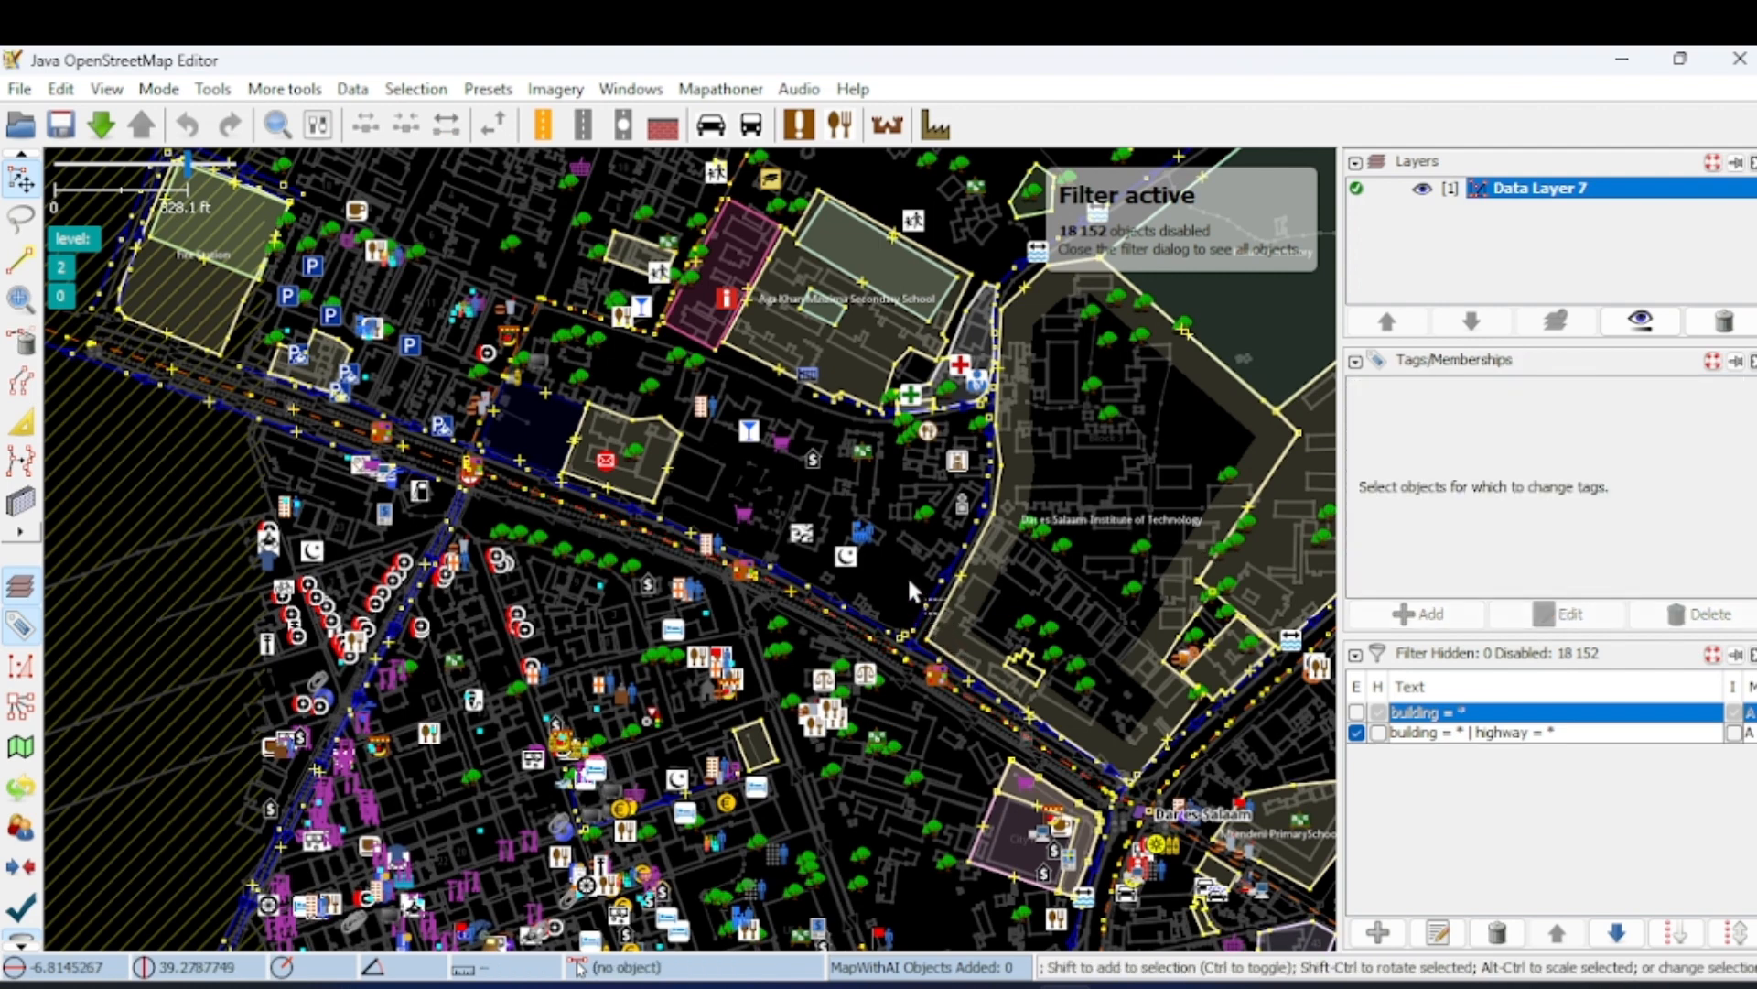
scroll(880, 575, down, 1)
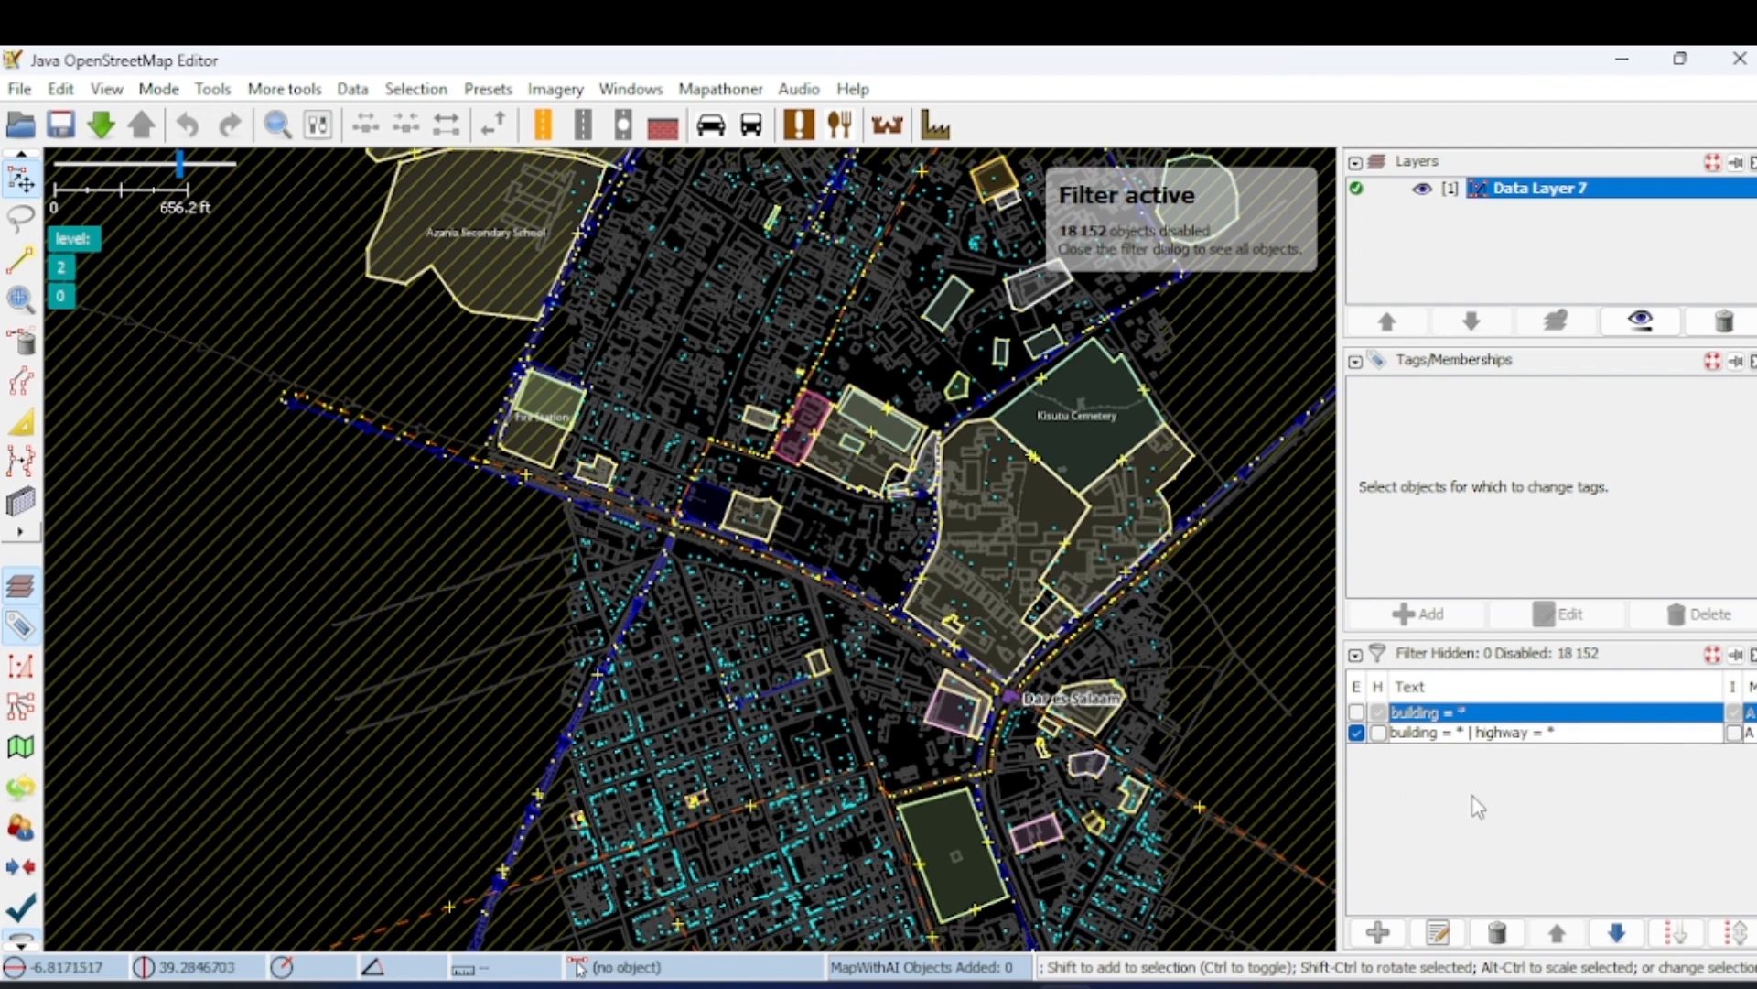
- Set the combined building and highway filter to hide its objects and invert it so only buildings and roads are displayed
click(1379, 732)
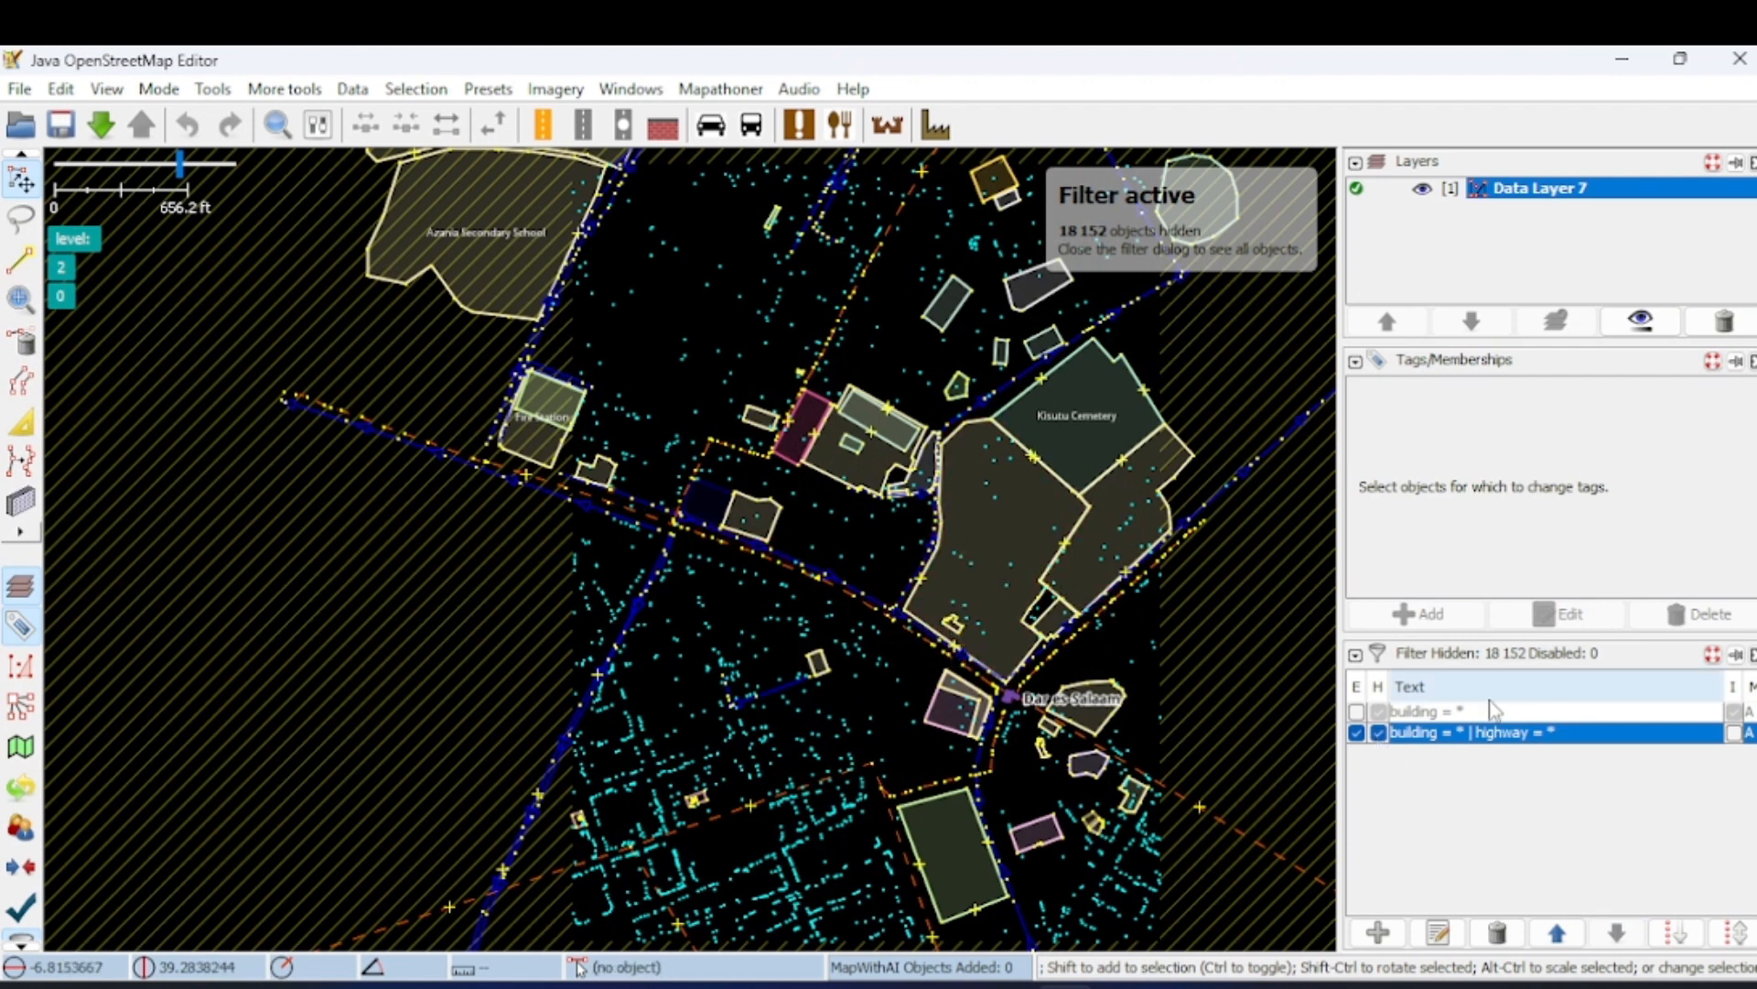
click(1734, 735)
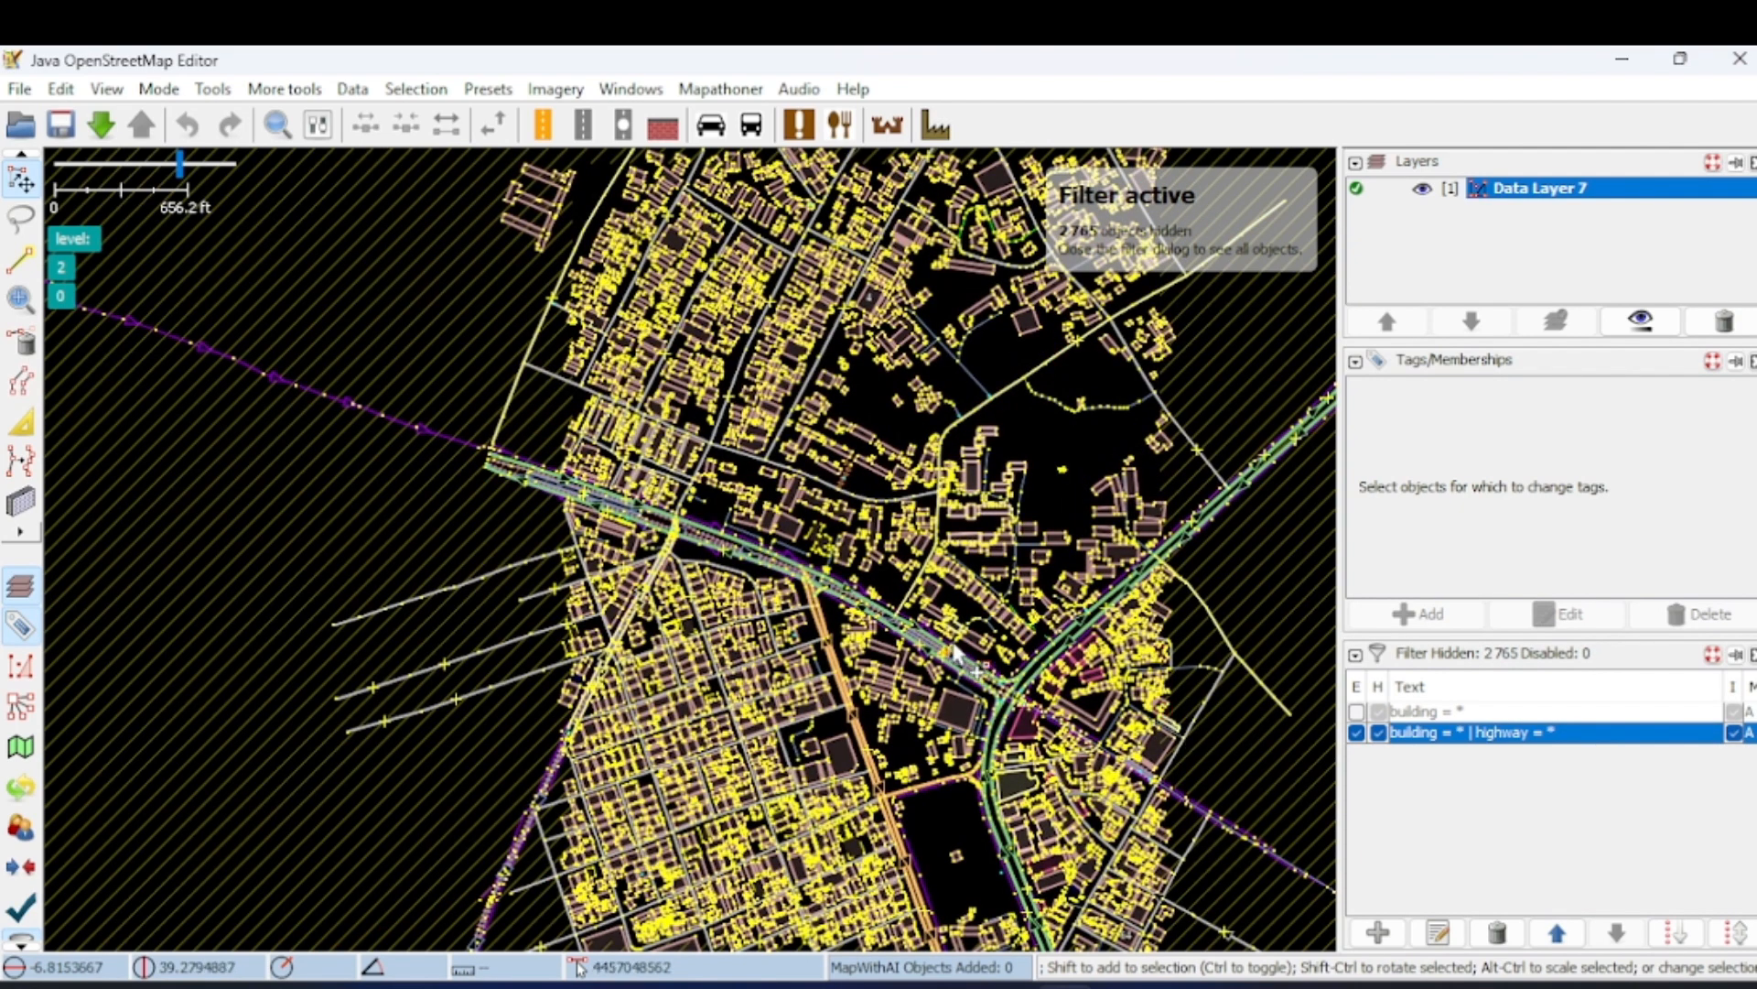
scroll(1008, 676, up, 4)
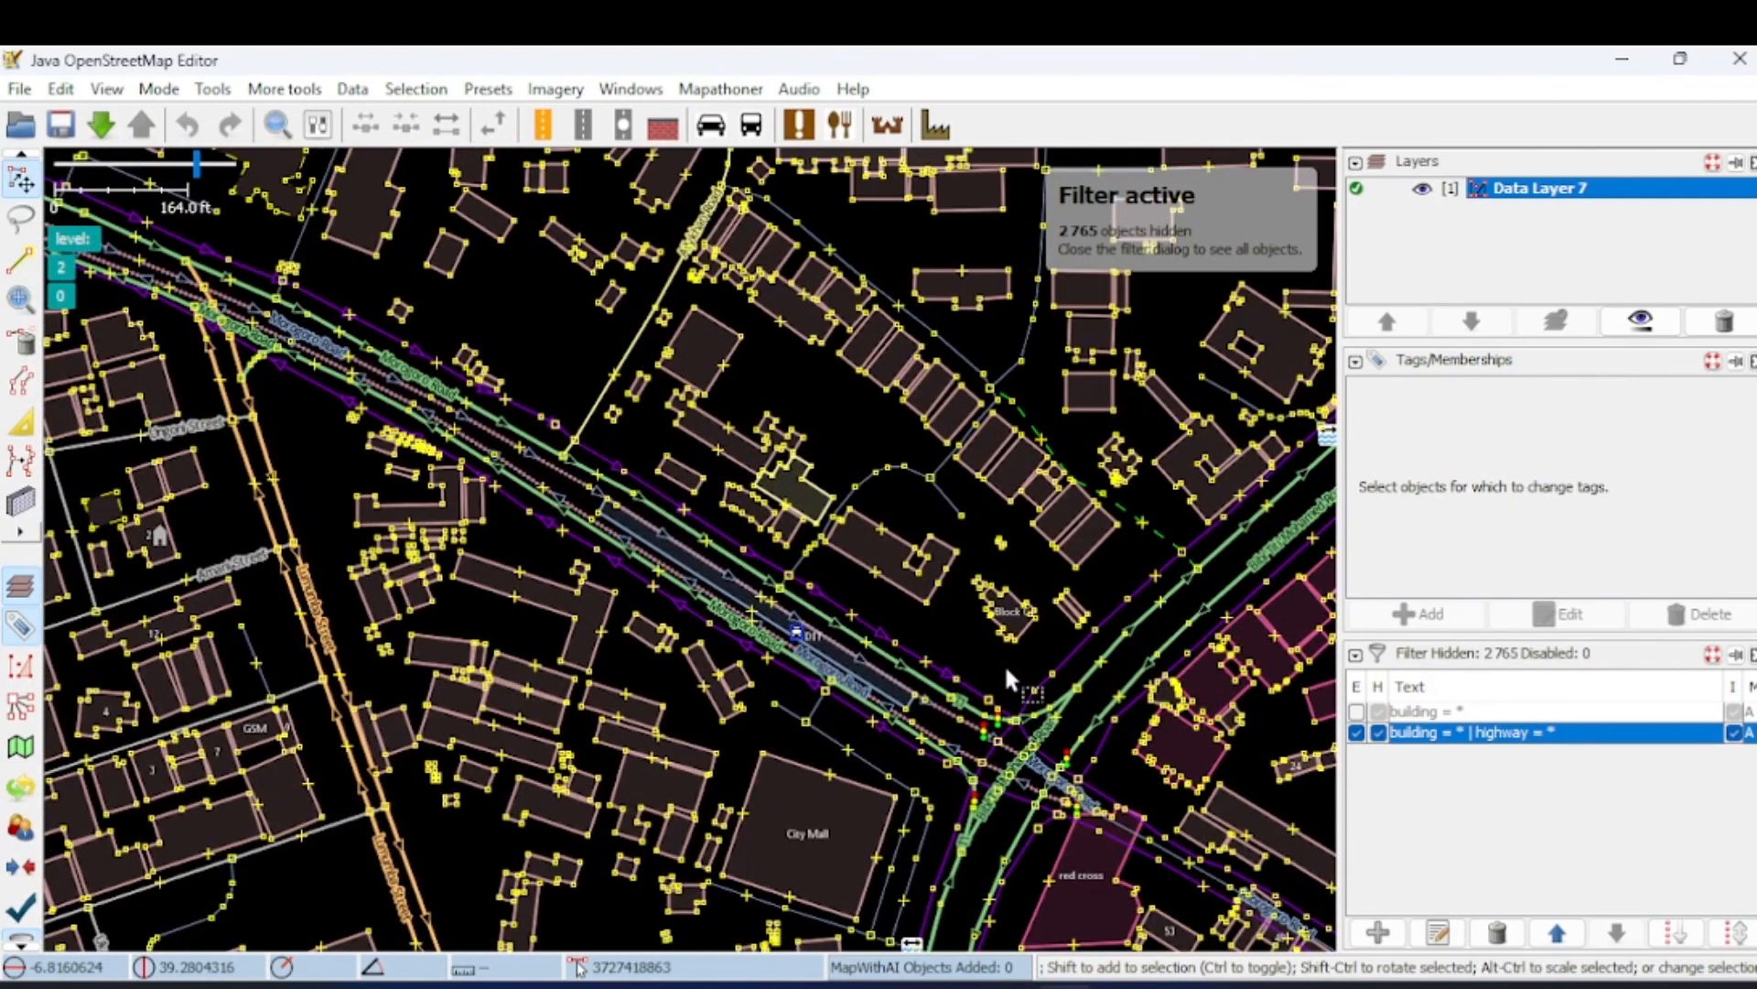
scroll(1006, 674, down, 4)
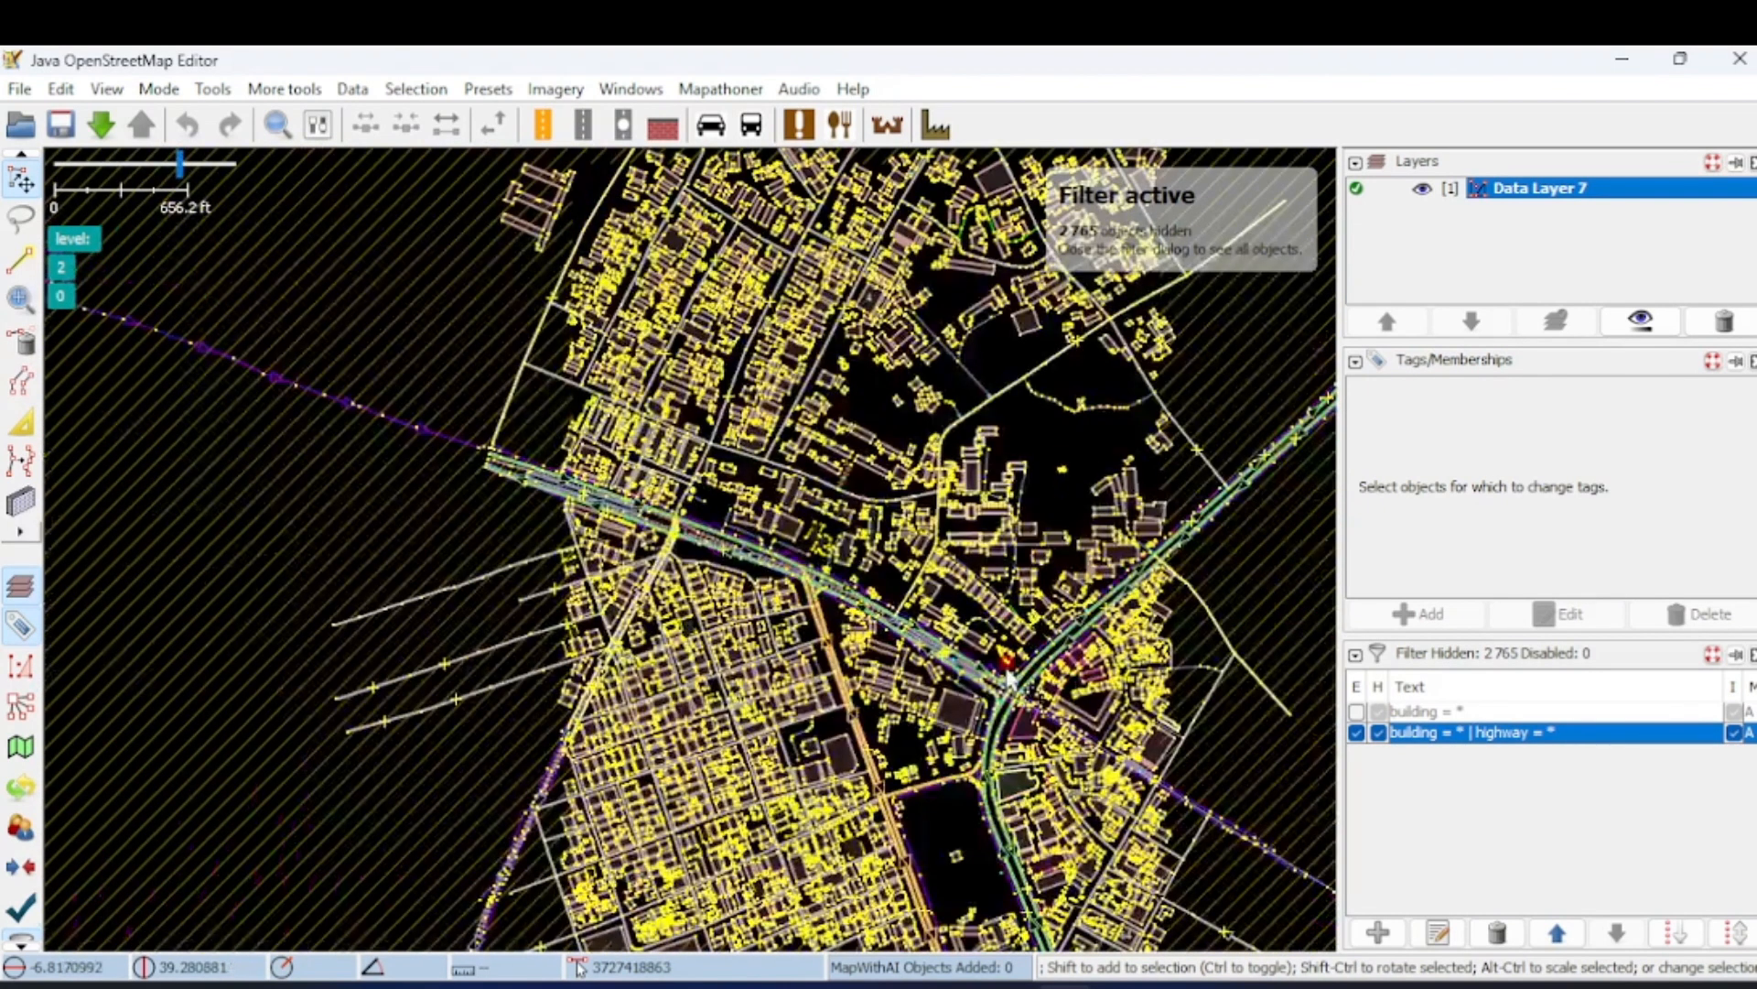
scroll(1005, 675, up, 4)
scroll(1003, 663, down, 2)
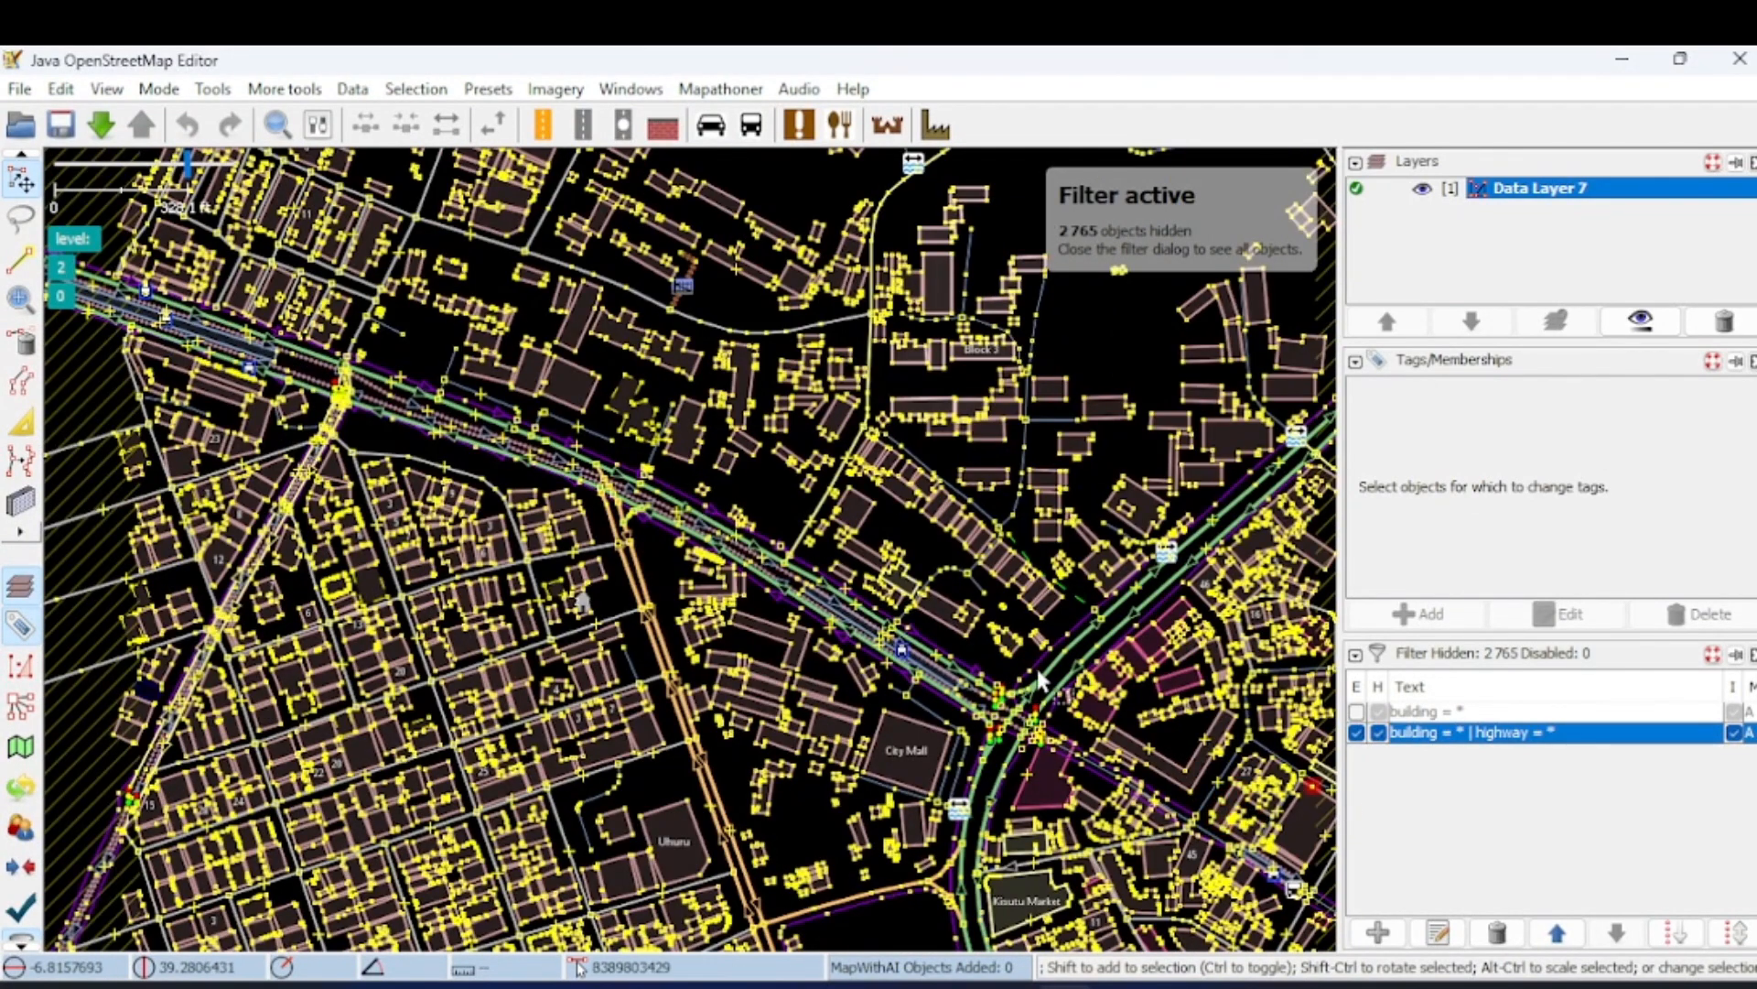
- Add a third filter with the search string "highway = *"
click(1378, 932)
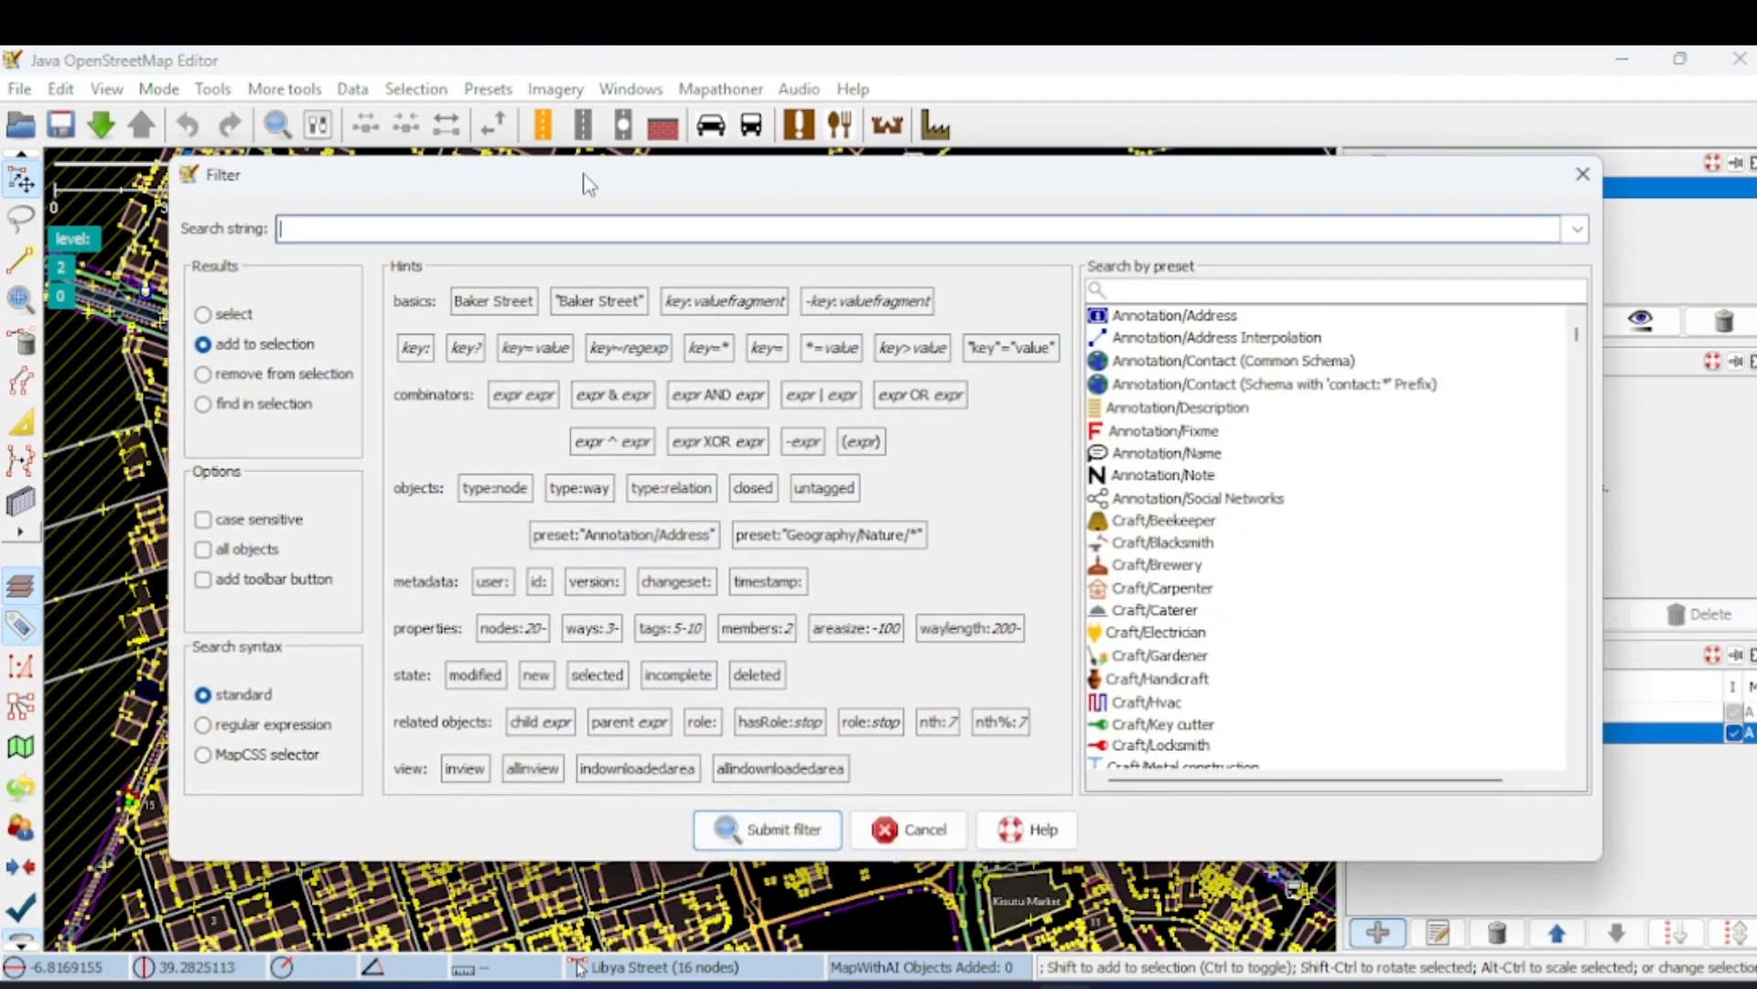
text(higjw)
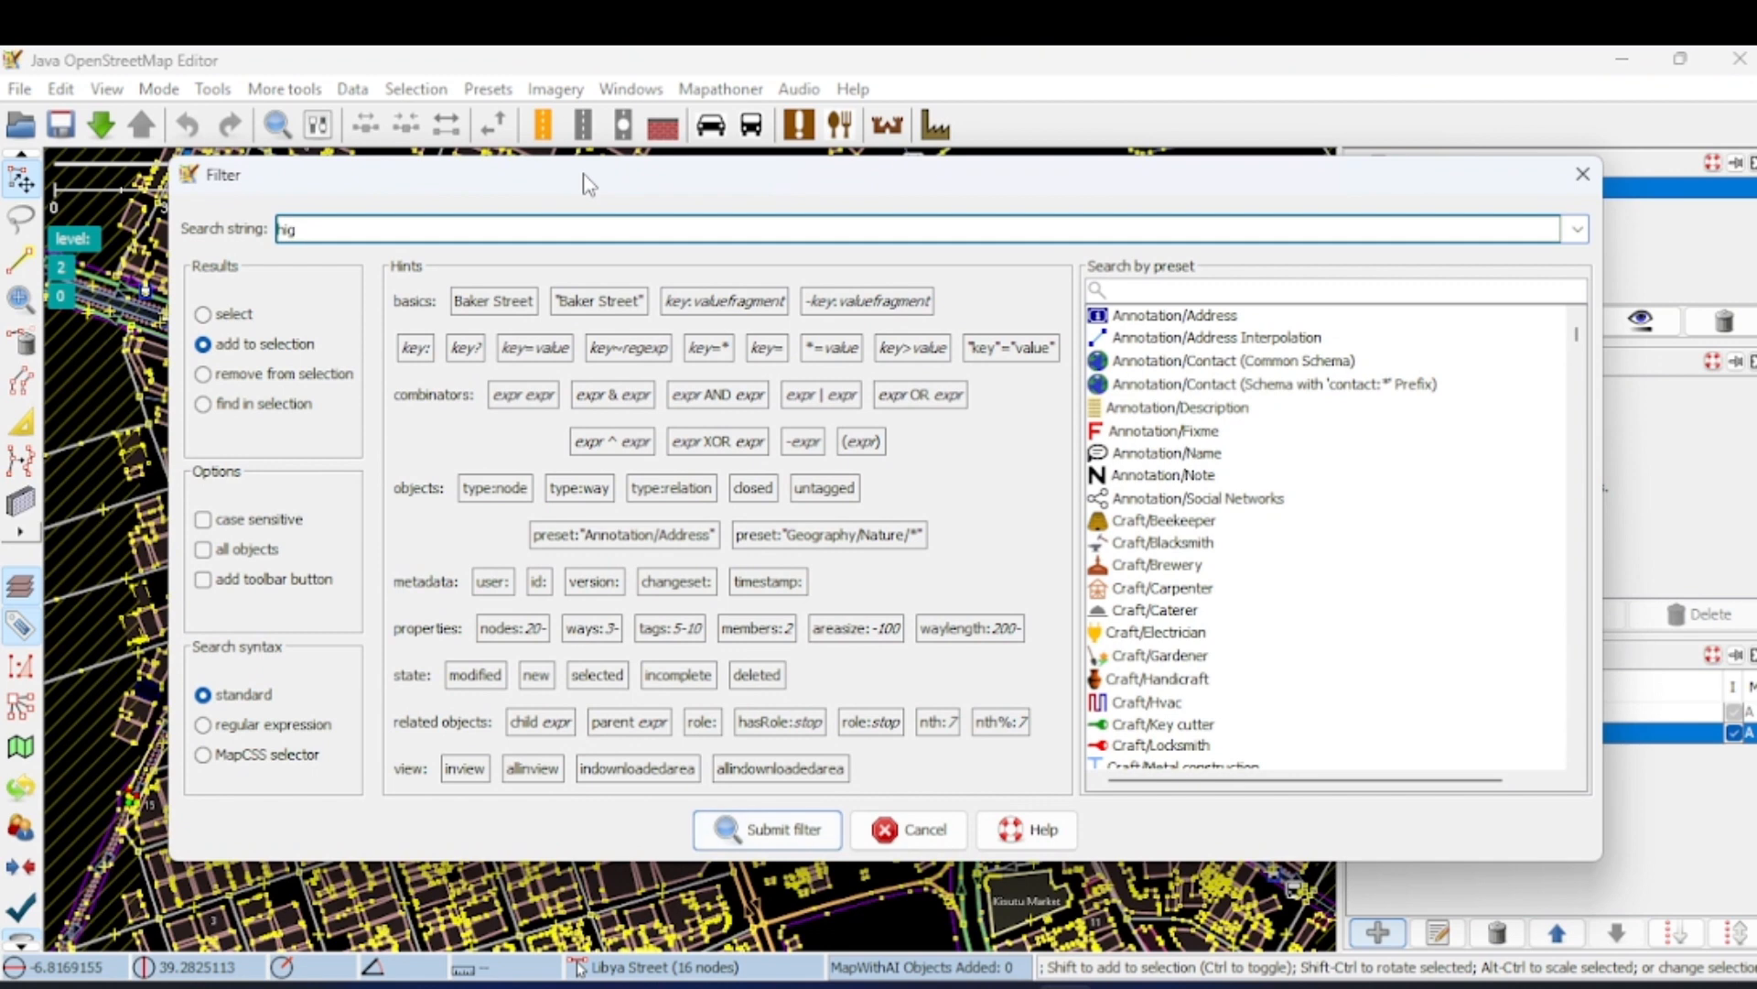
text(hway = *)
click(776, 833)
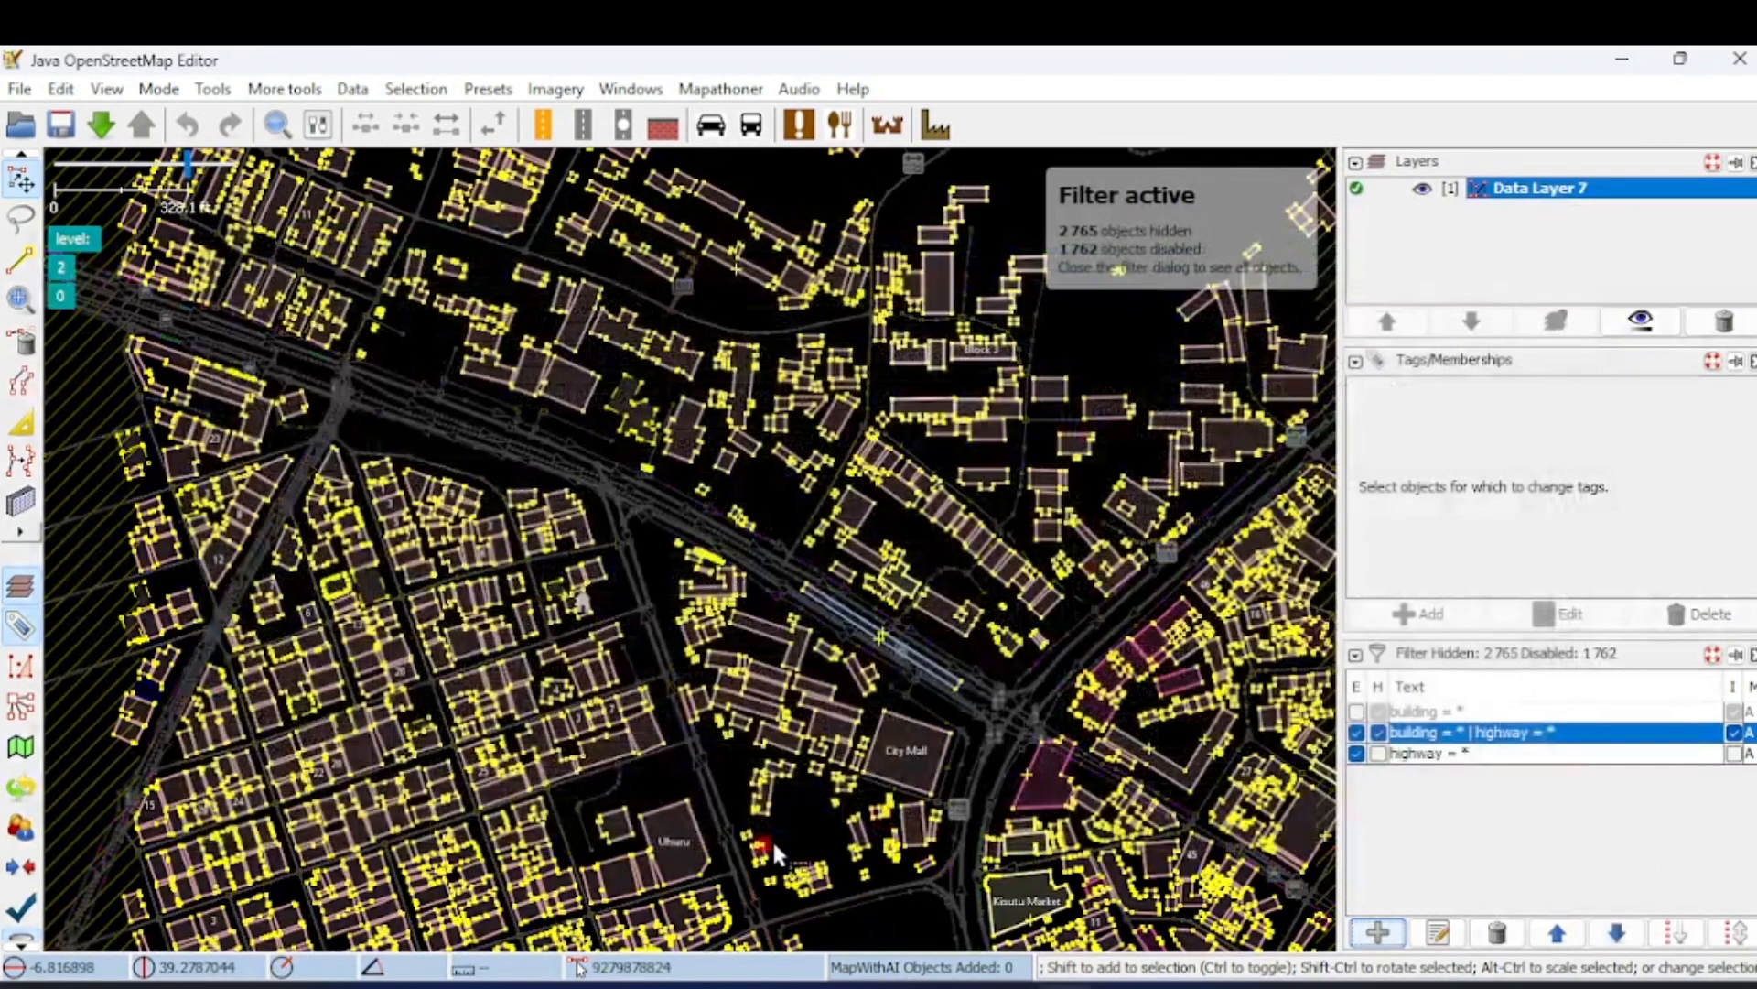
- Disable the "building = * | highway = *" filter so only the highway = * filter applies, and inspect the resulting map
click(1356, 732)
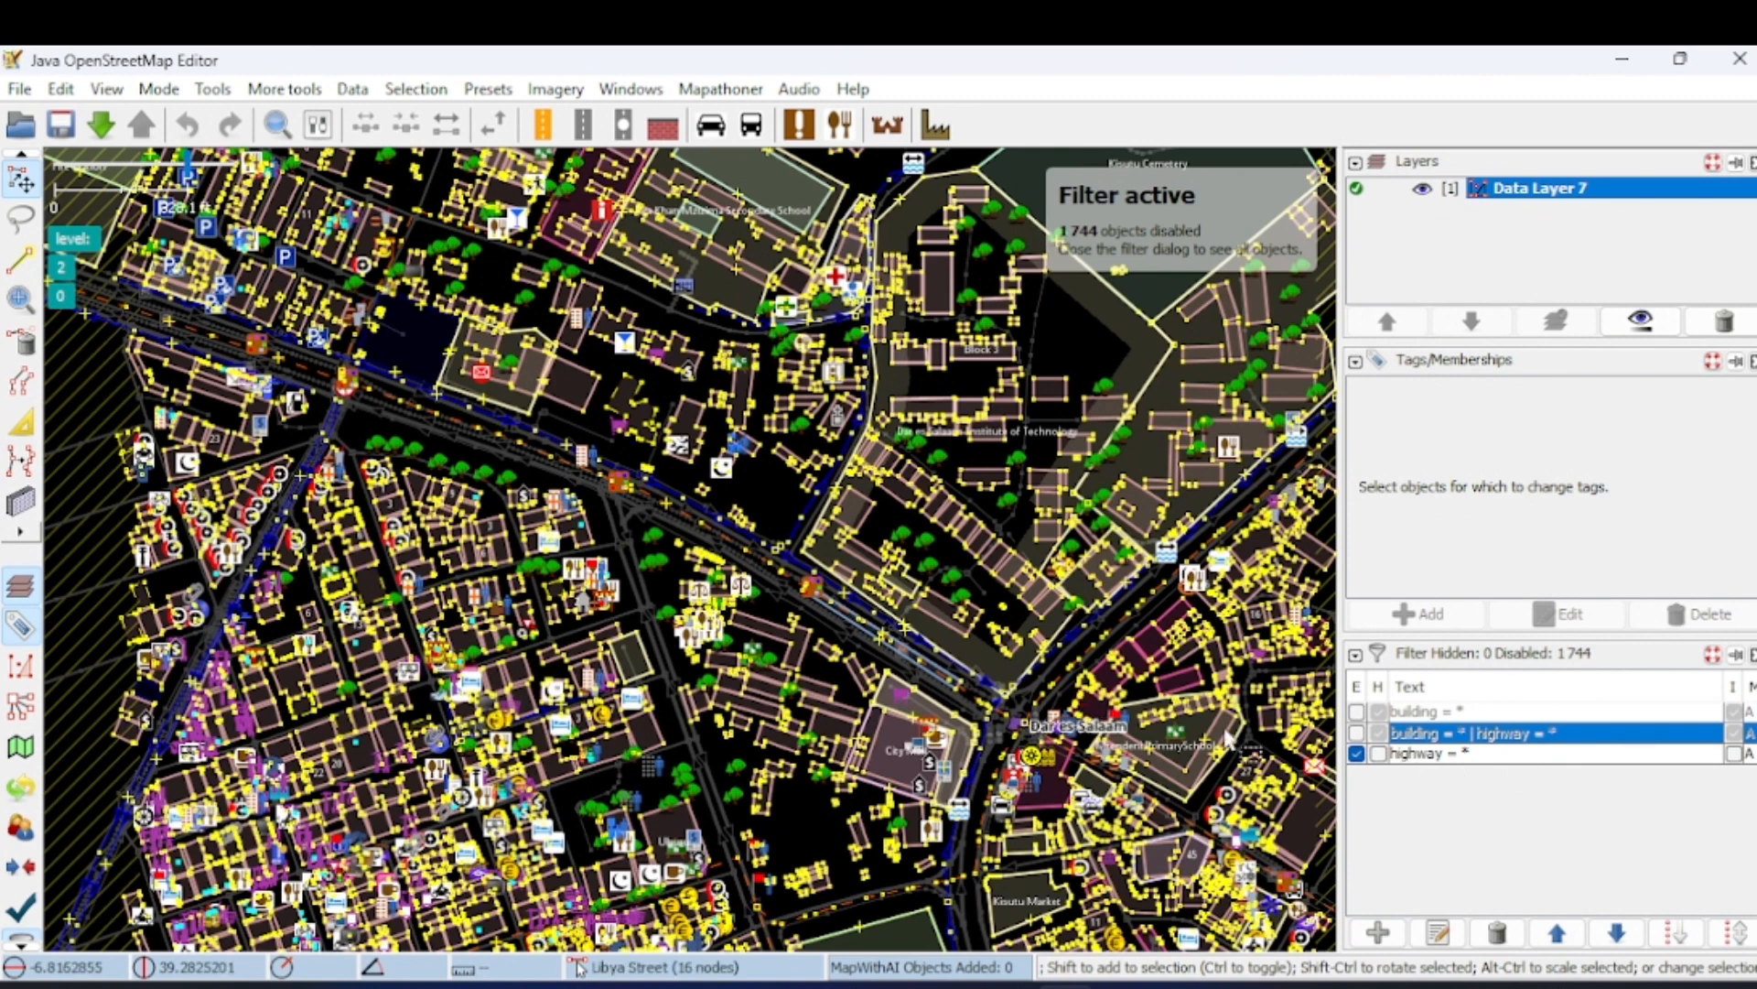
scroll(806, 586, down, 3)
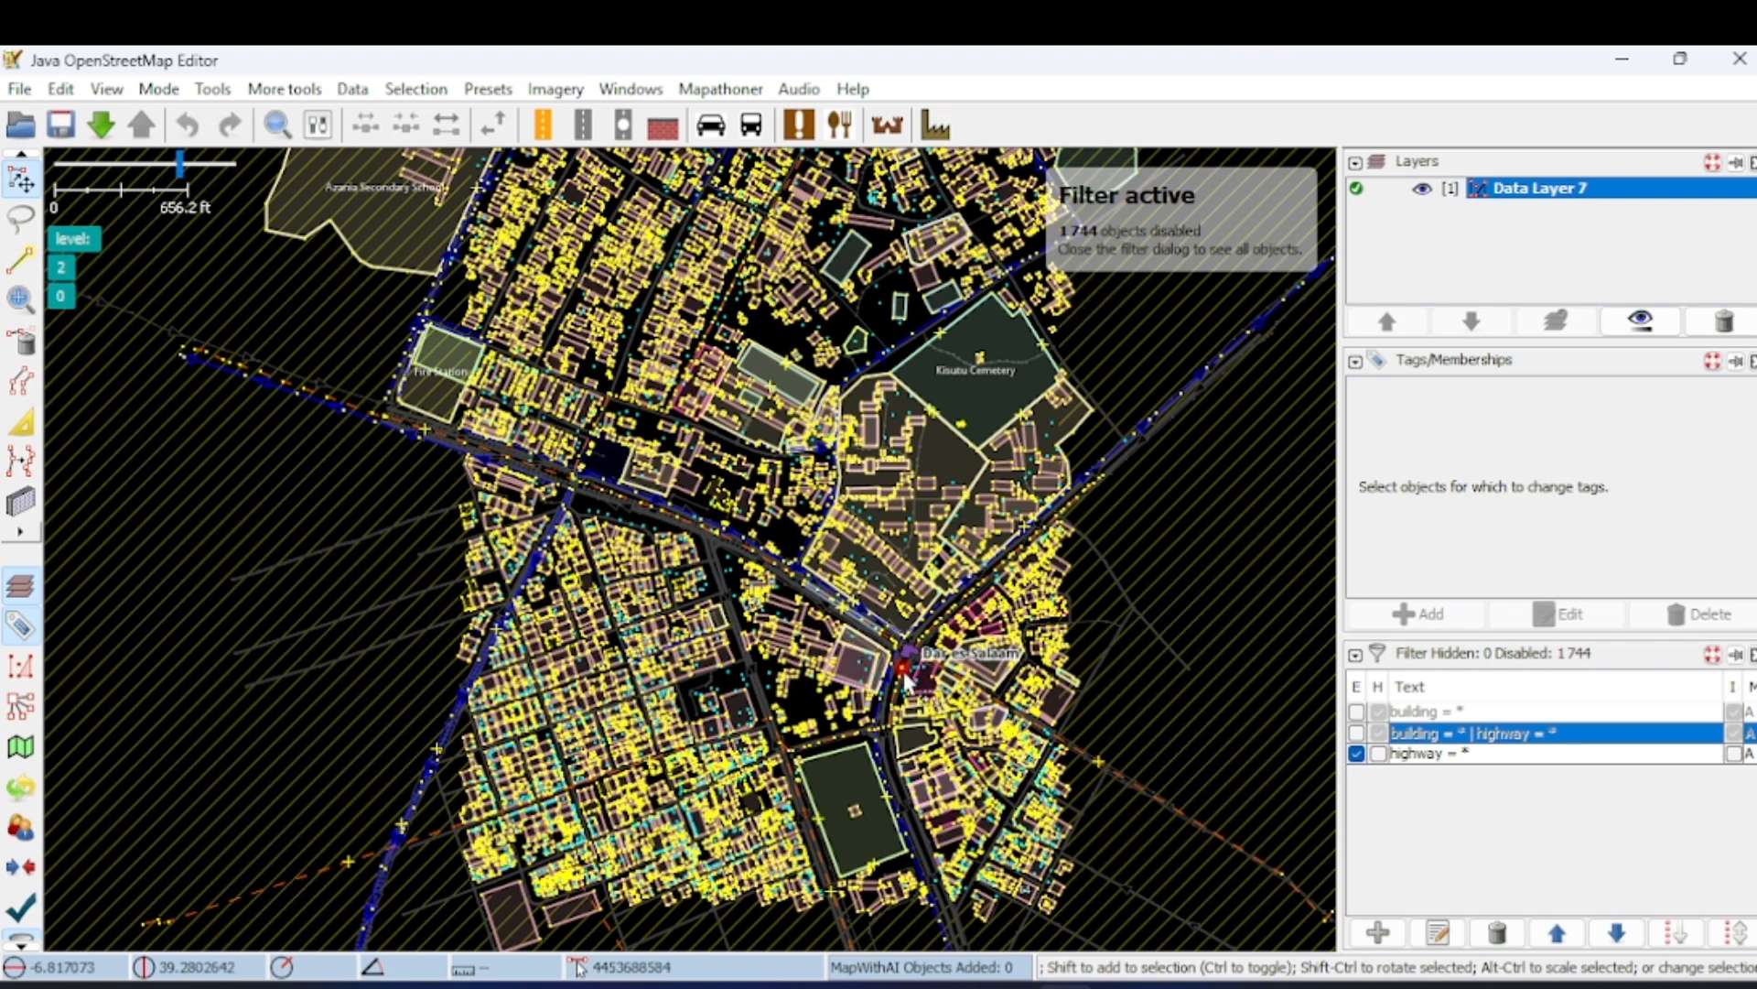
scroll(897, 673, up, 4)
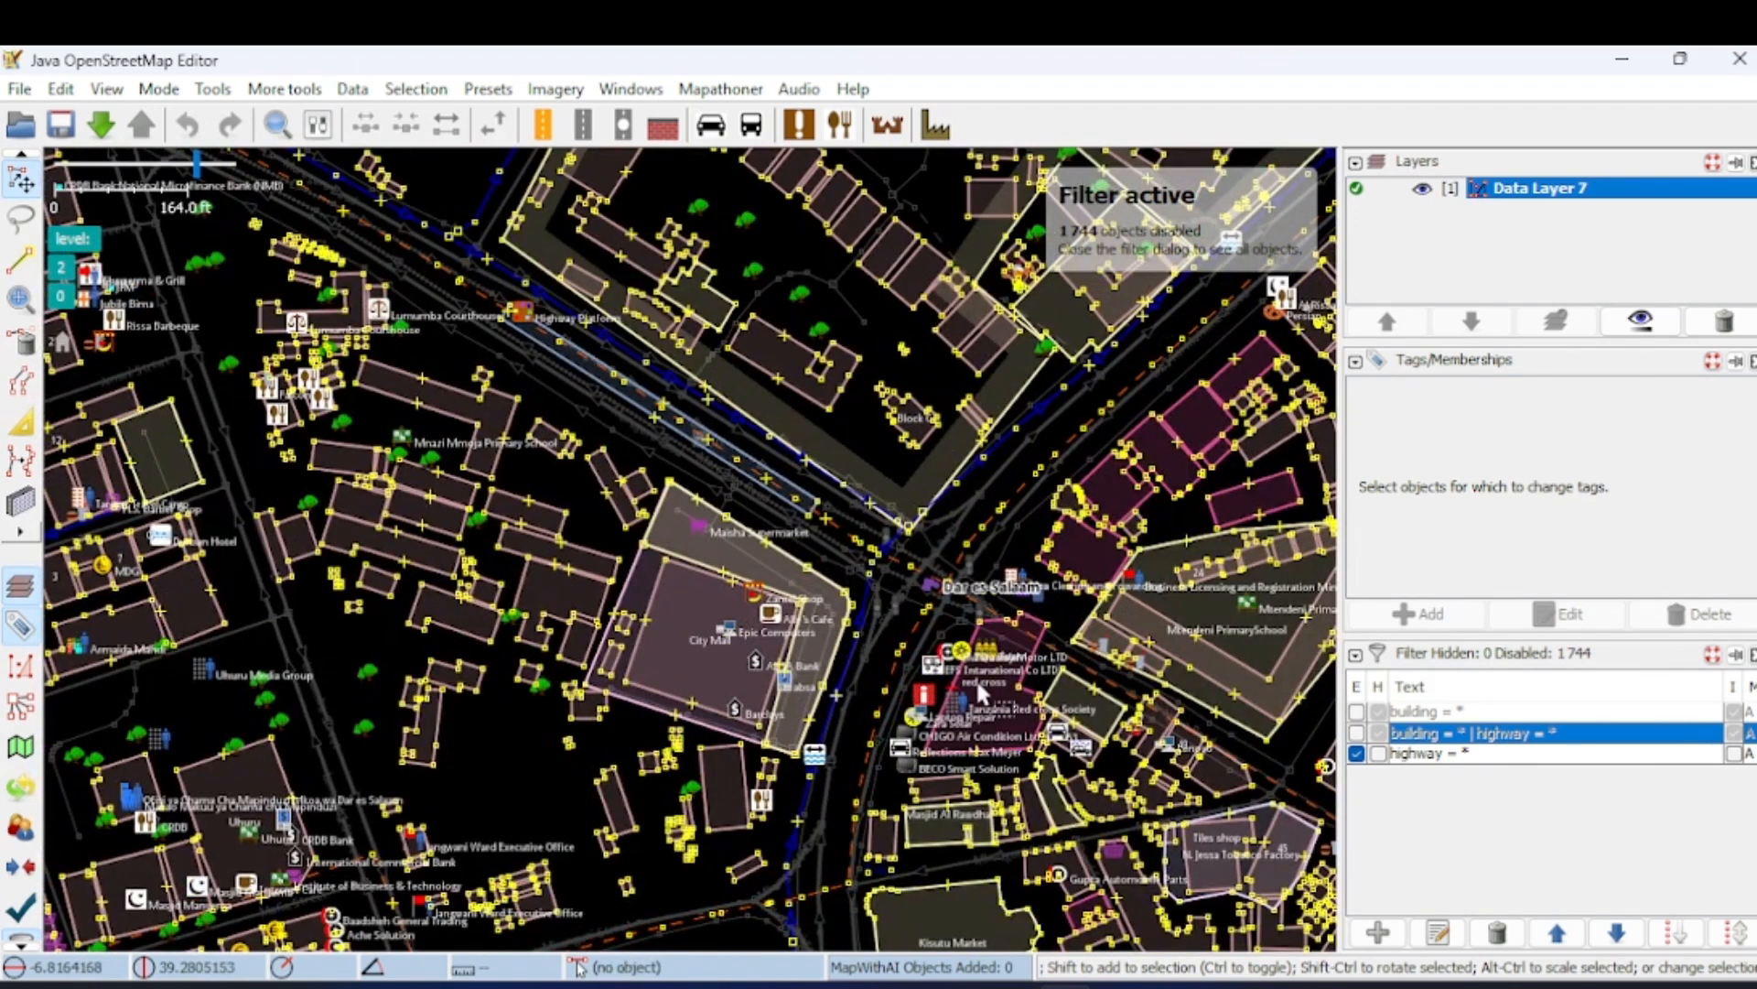
scroll(980, 692, down, 6)
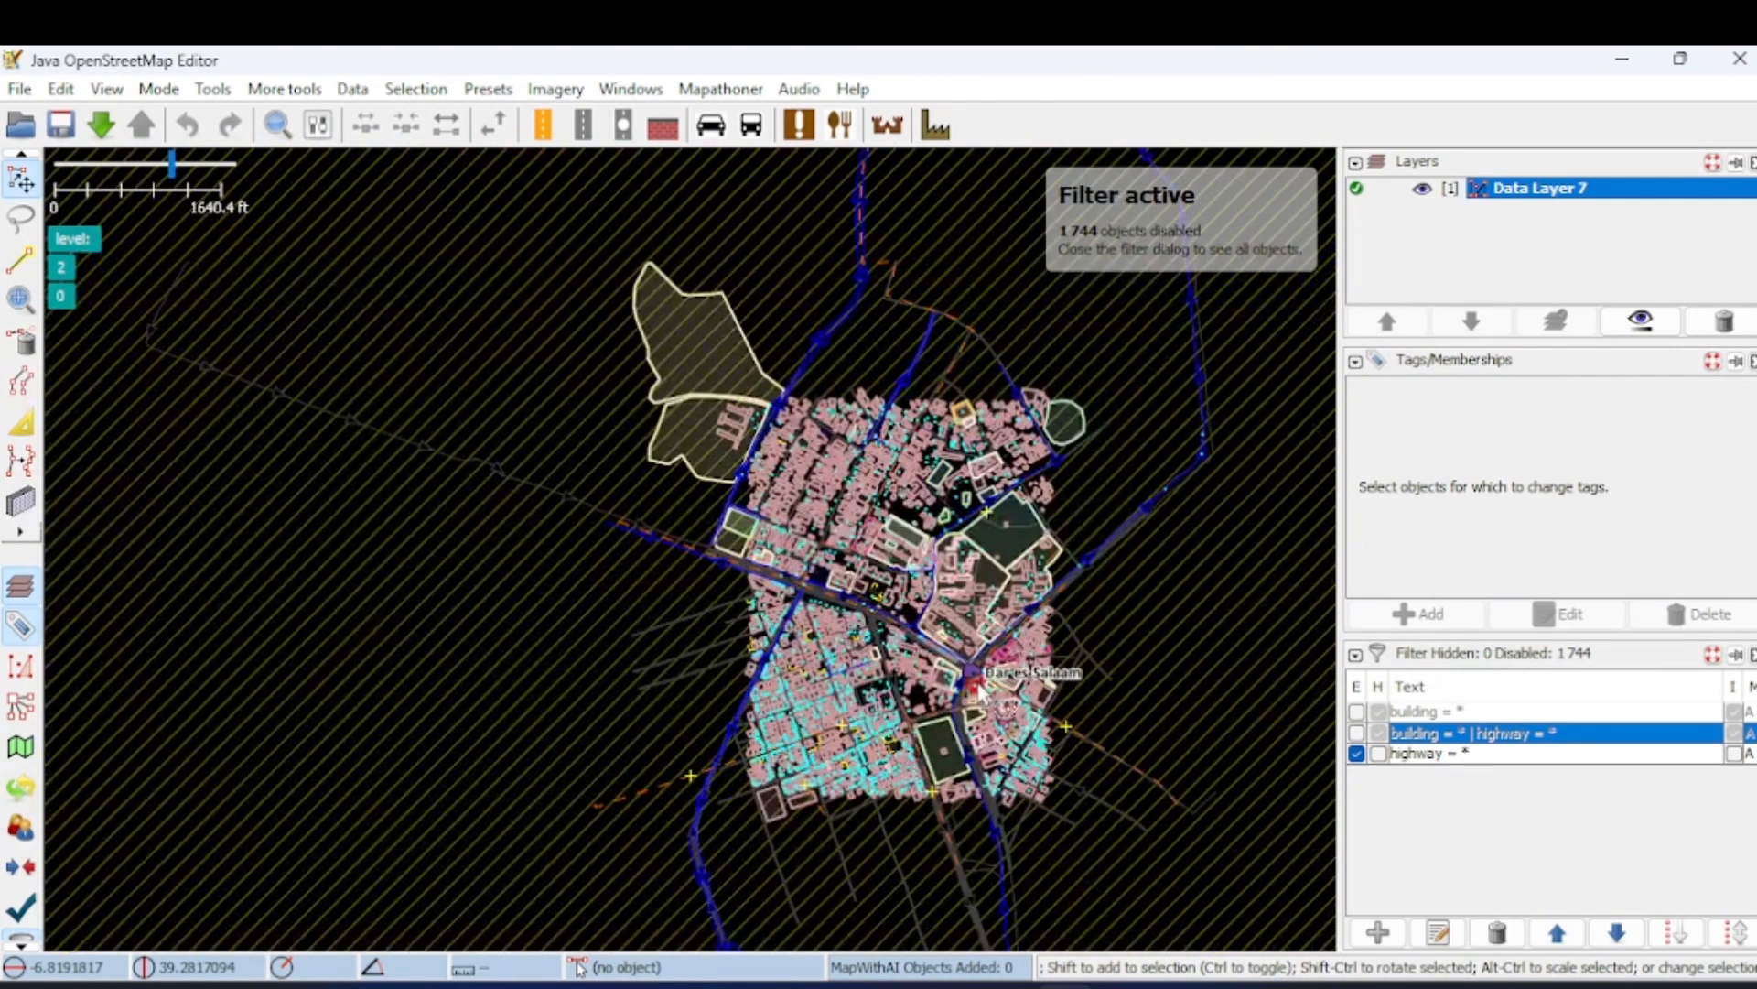
scroll(979, 691, up, 4)
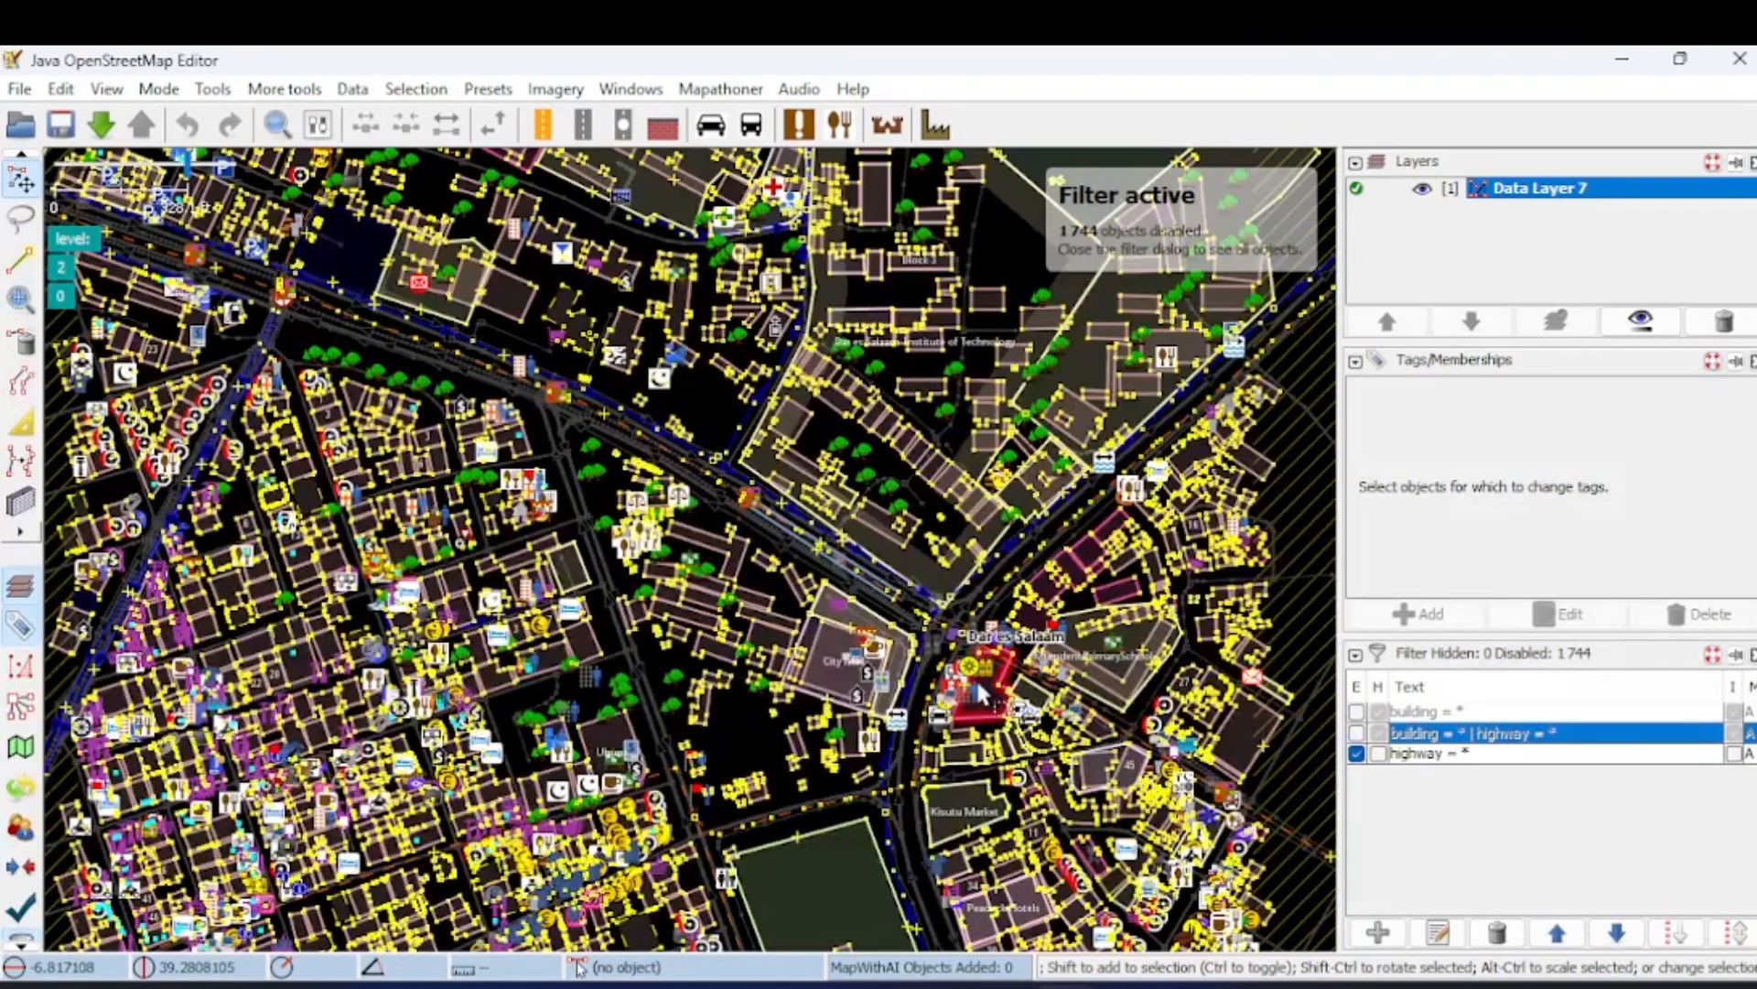
- Invert the highway = * filter and set it to hide its objects so only the roads are displayed
click(1734, 754)
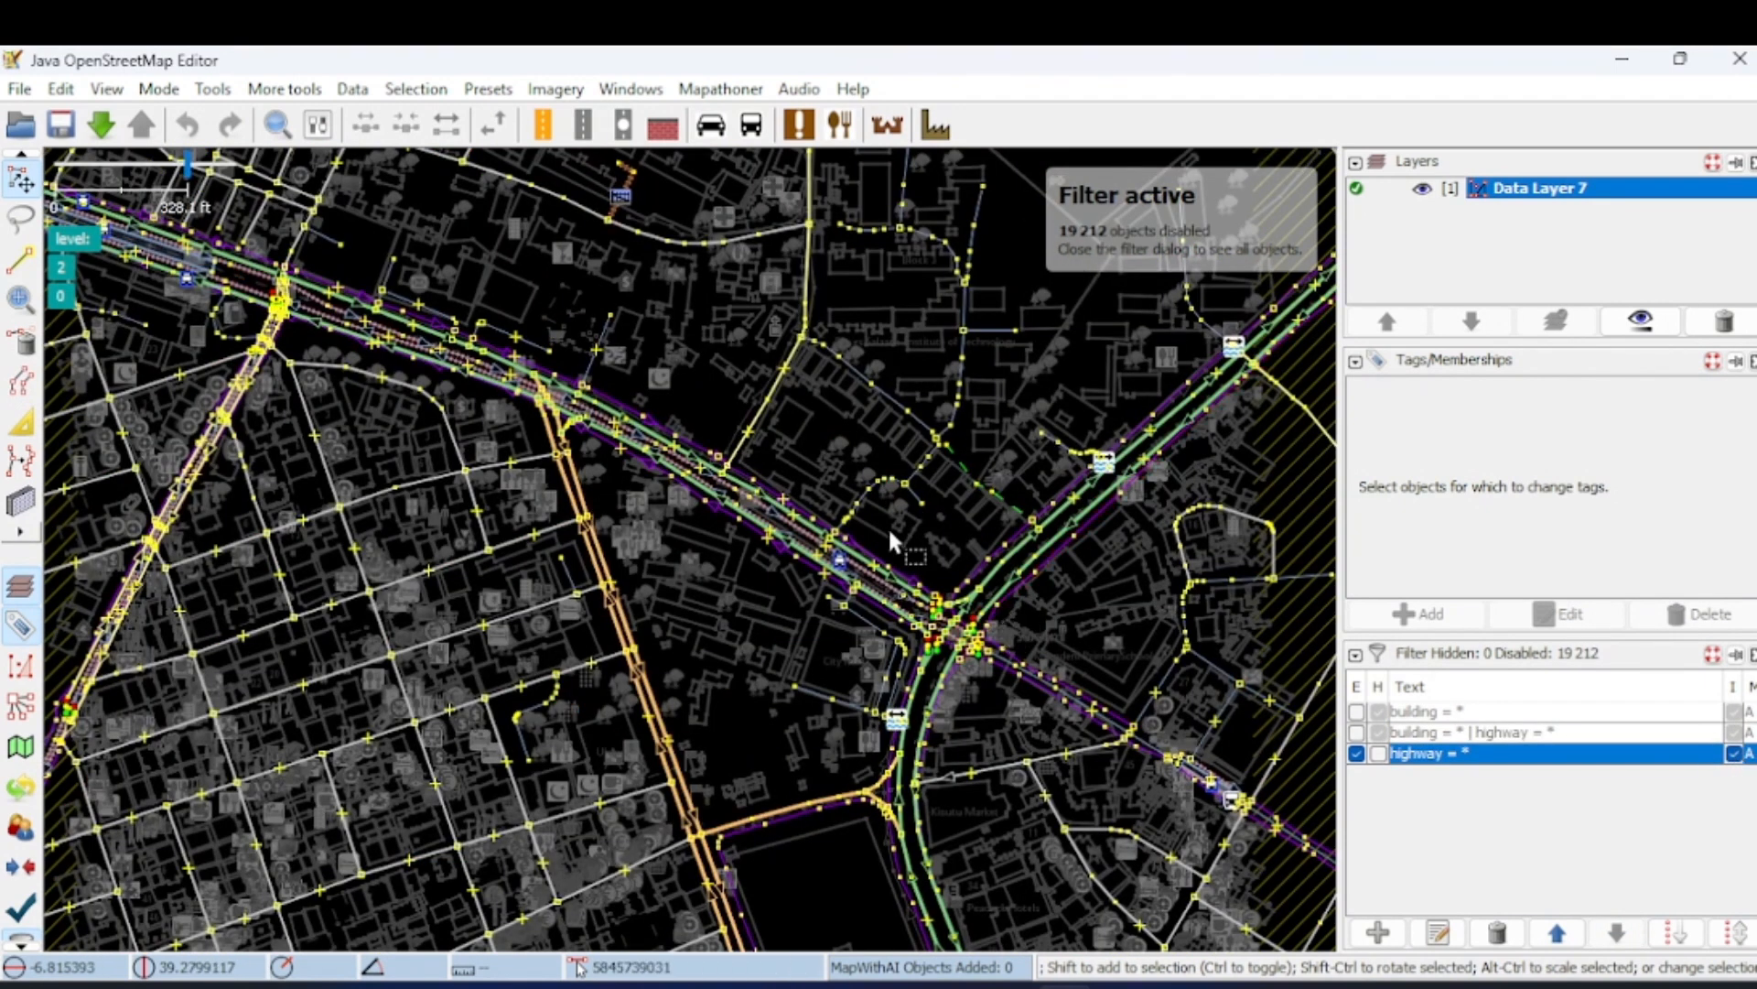
scroll(892, 540, down, 4)
scroll(892, 540, up, 4)
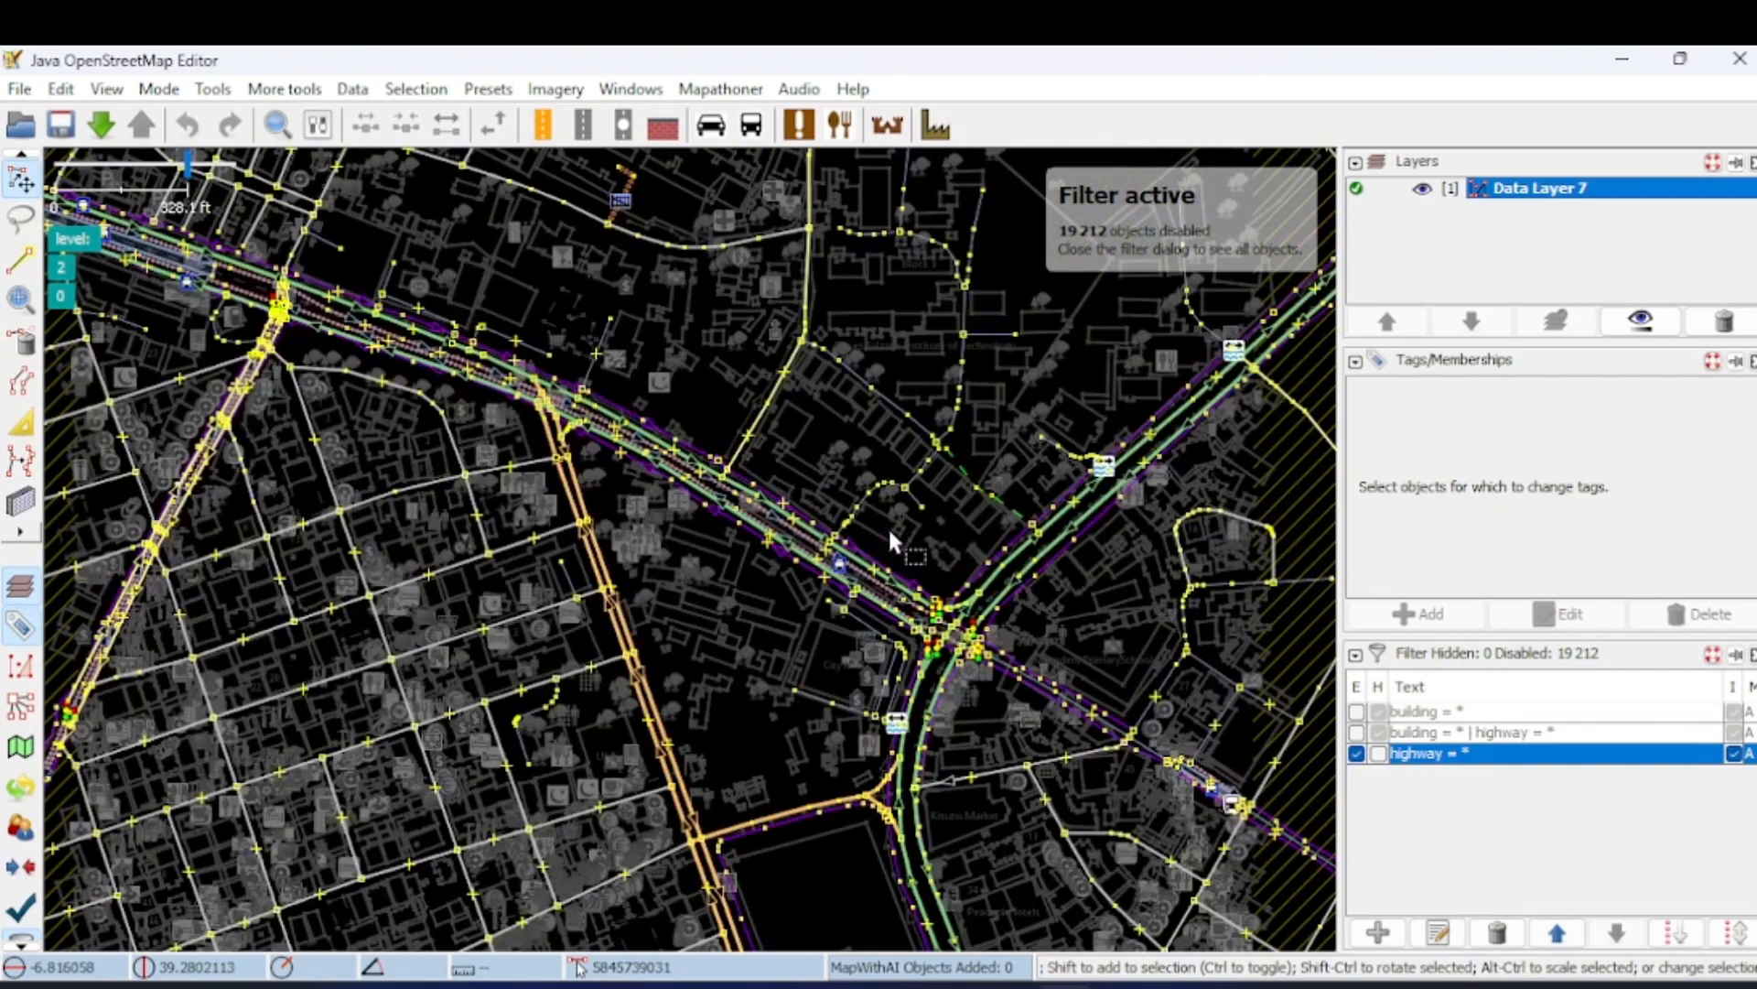
click(1379, 754)
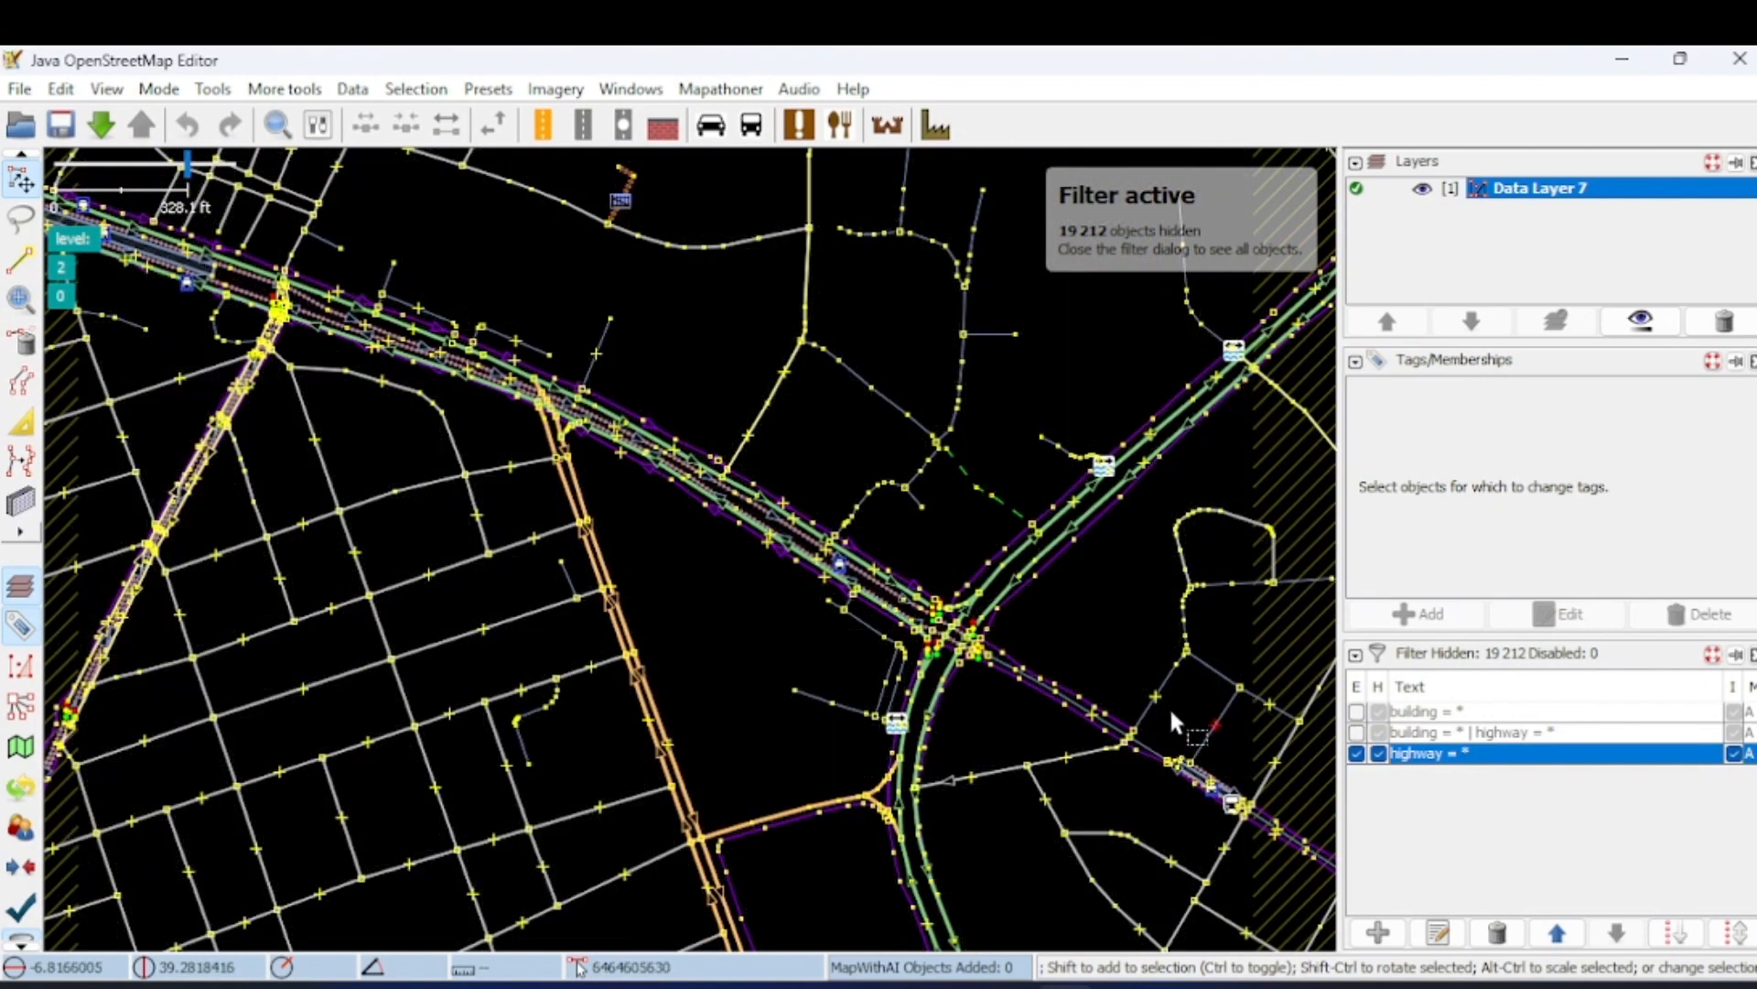
- Examine the tags of two adjoining residential streets west of the orange road, and clear the selection
scroll(1152, 705, down, 1)
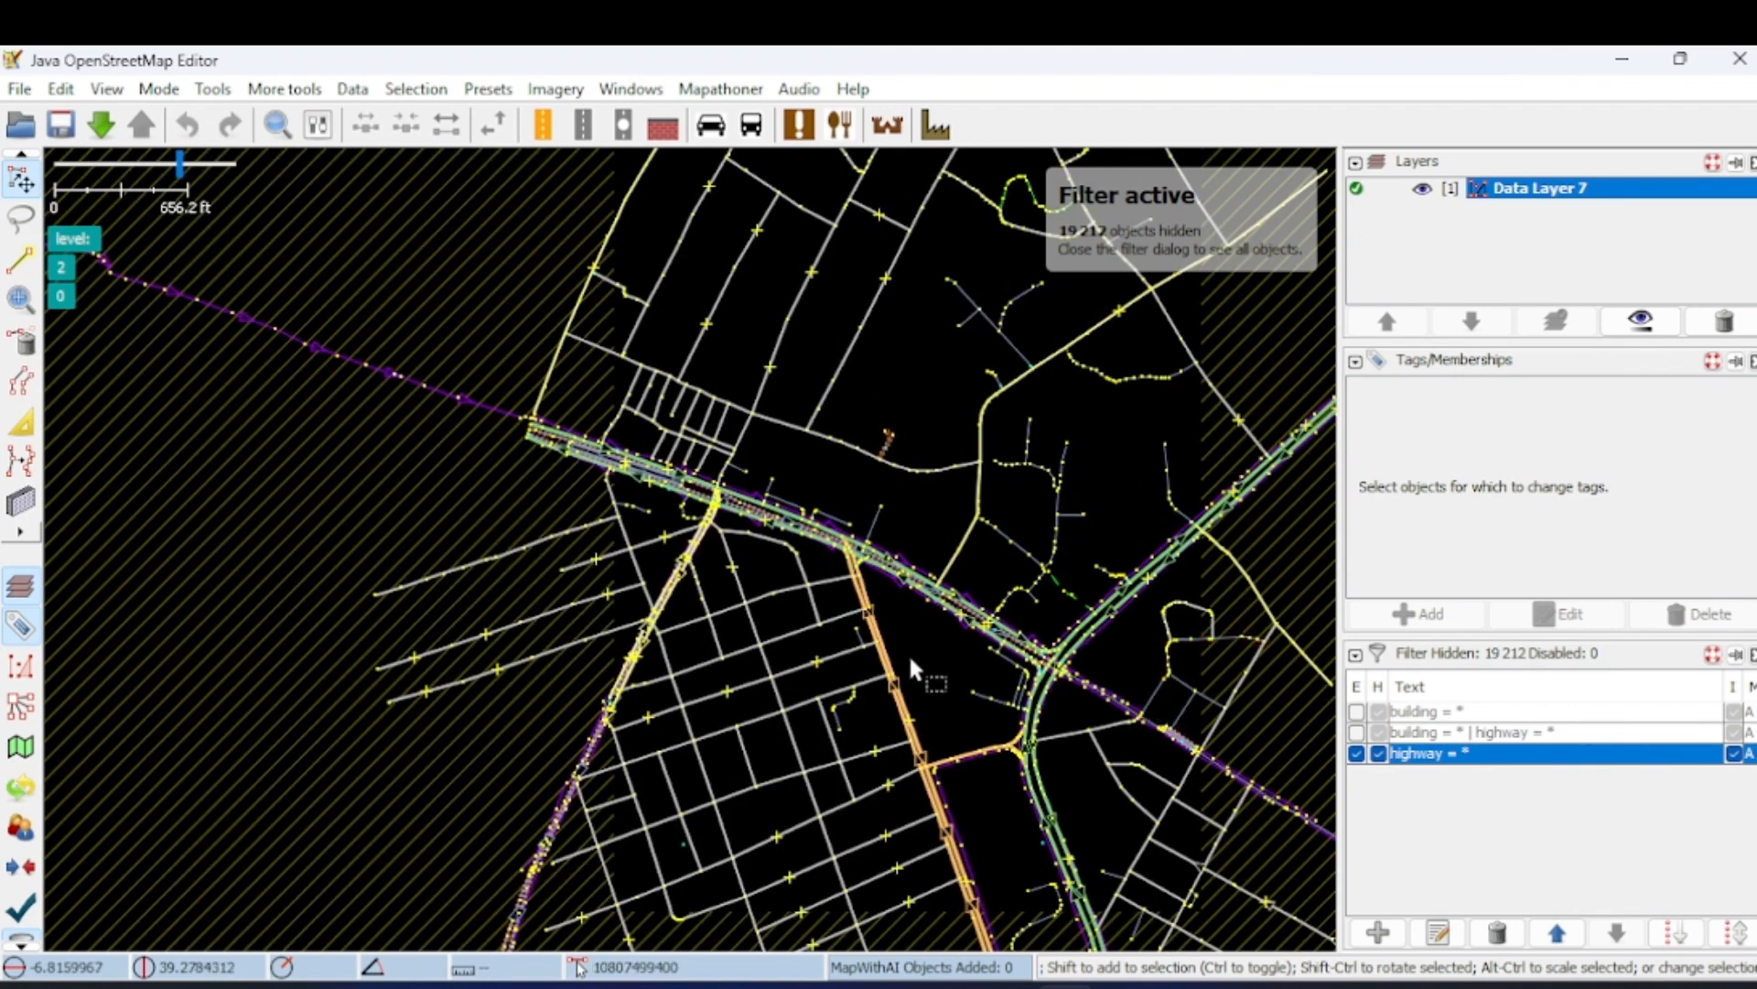
click(833, 655)
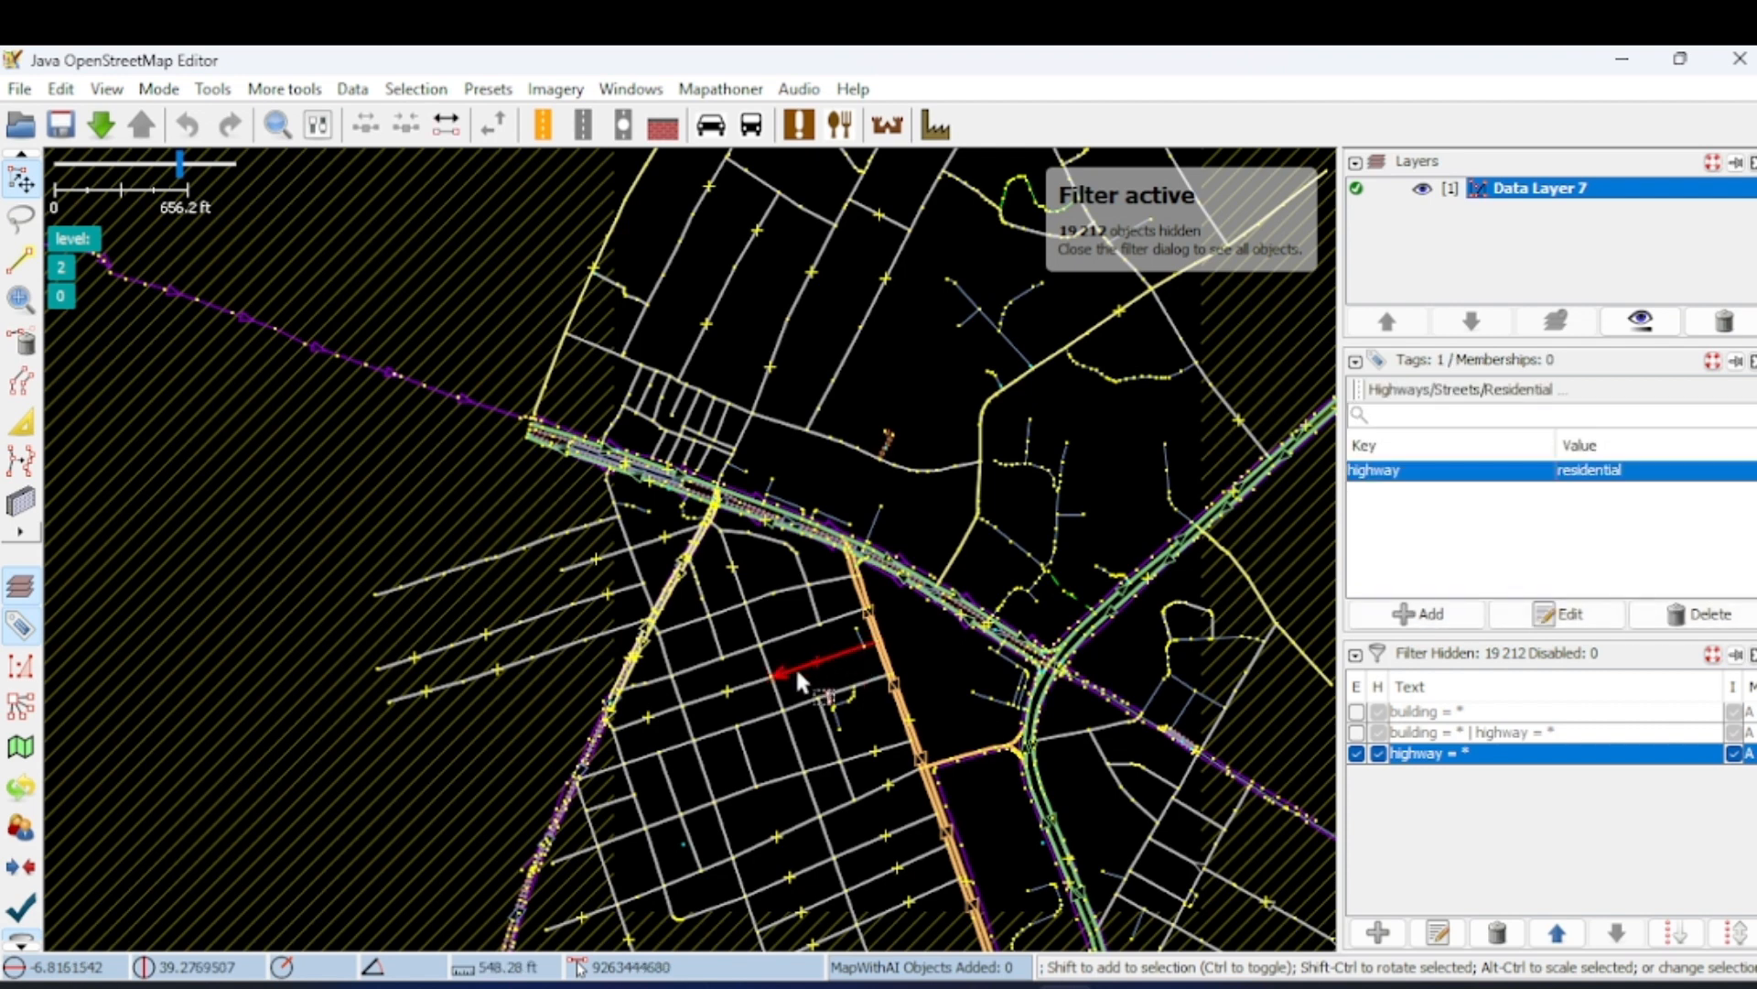
click(741, 678)
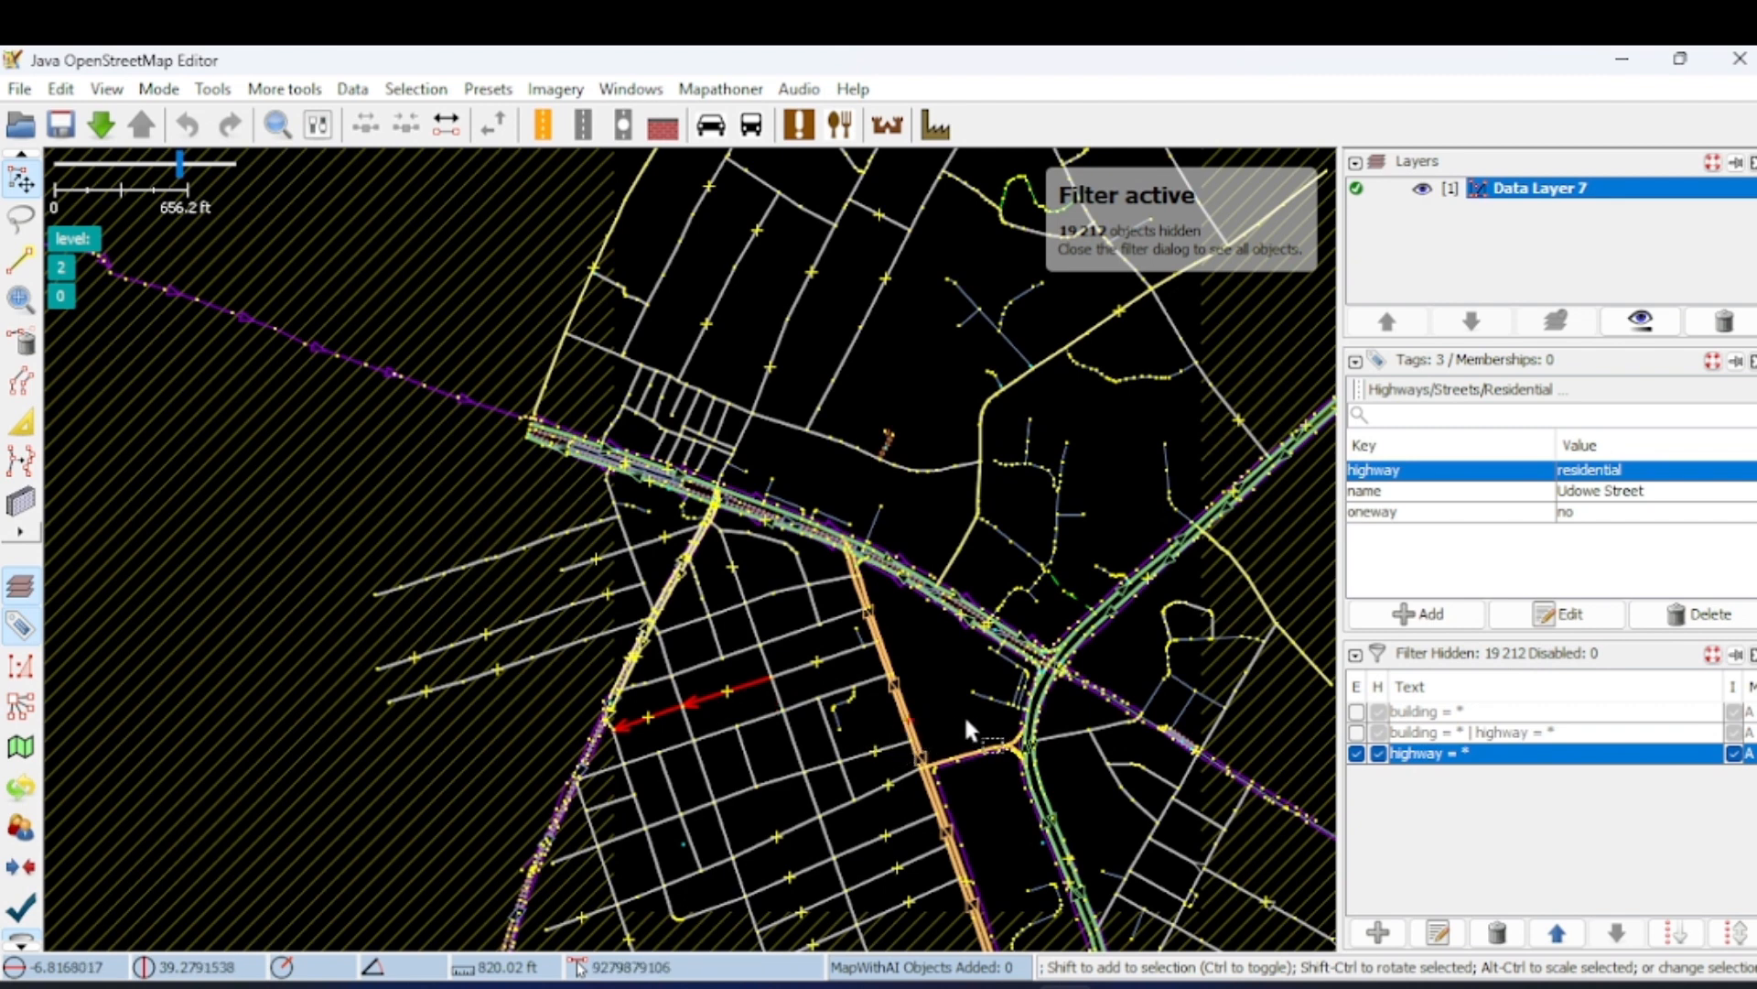
drag(939, 682, 938, 681)
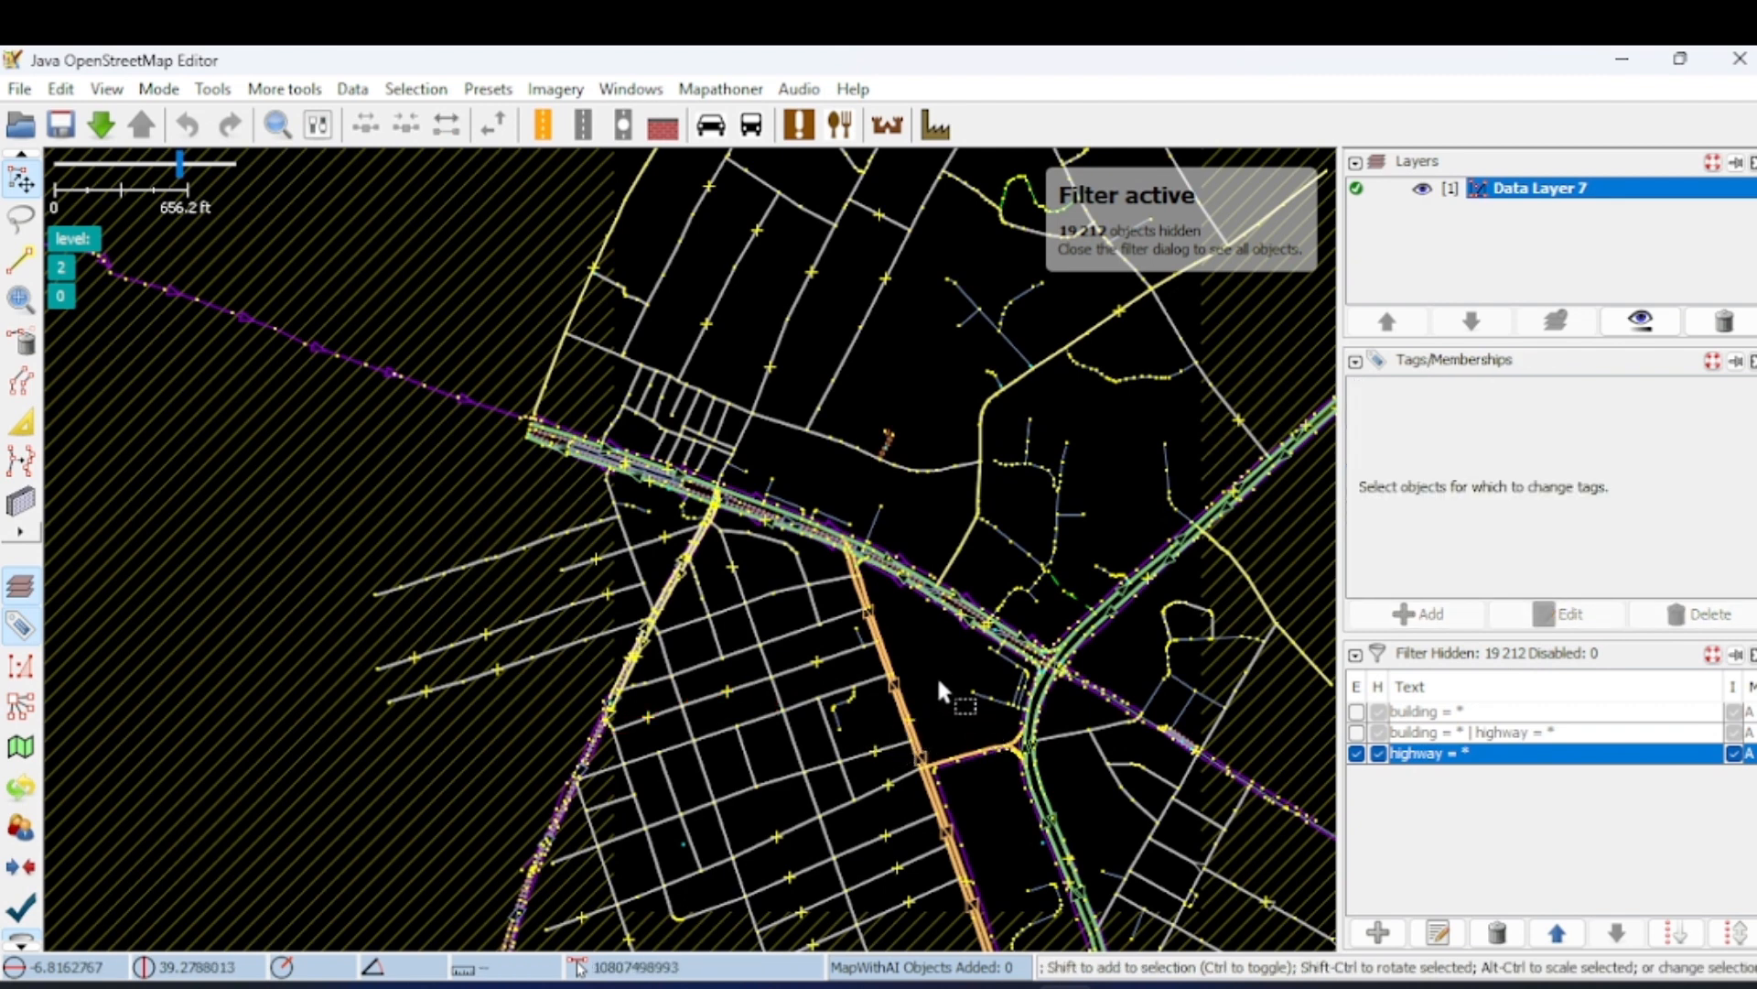